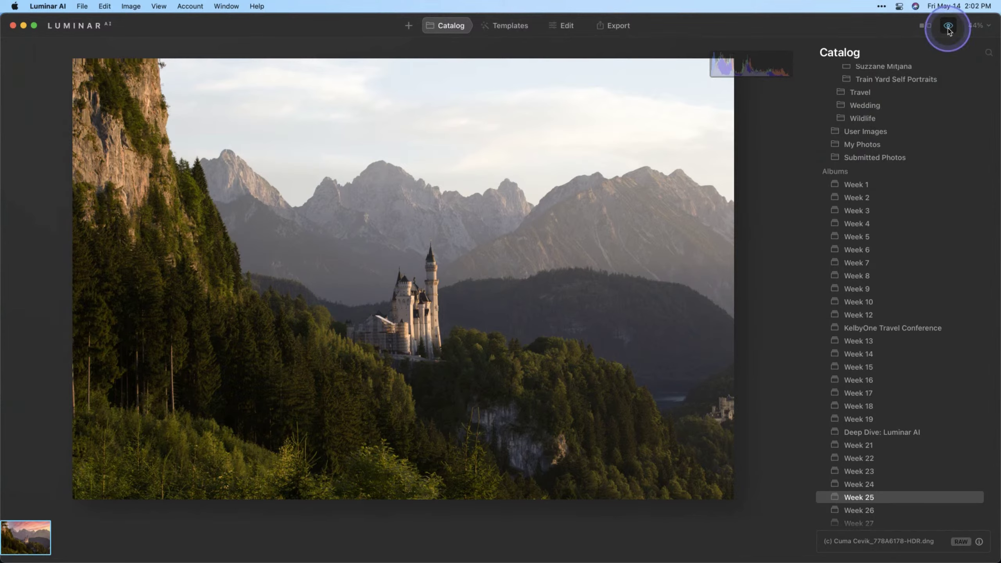
Compare the castle photo with its original, and browse the replacement skies offered in the Sky AI tool
{"action": "left_click_drag", "start_coordinate": [948, 31], "coordinate": [946, 28]}
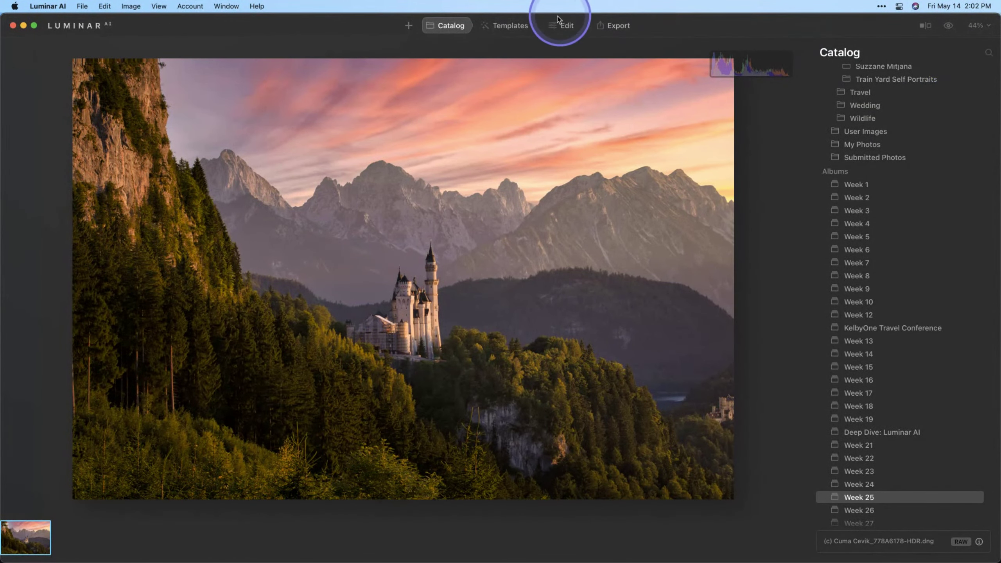
{"action": "left_click", "coordinate": [566, 28]}
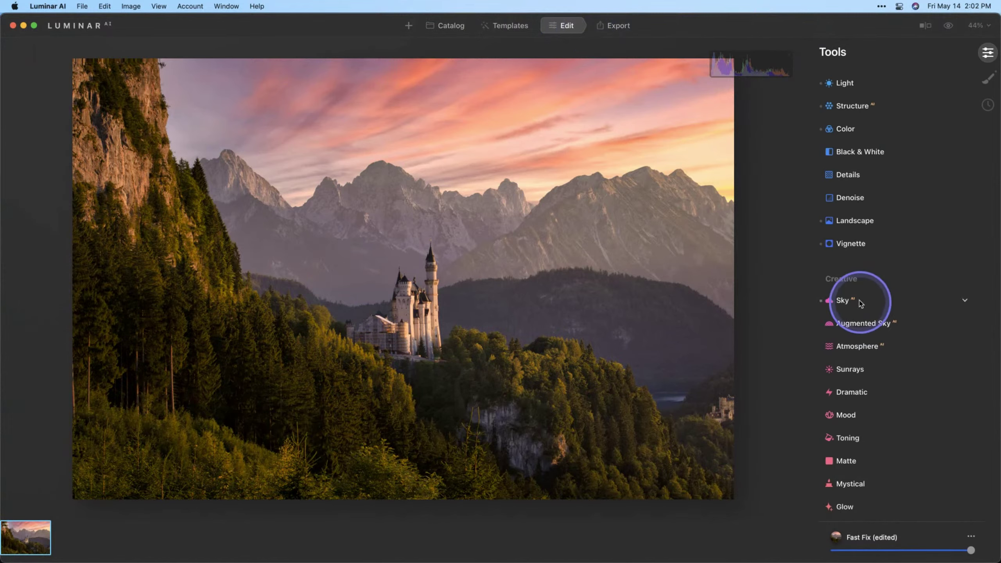
{"action": "left_click", "coordinate": [843, 299]}
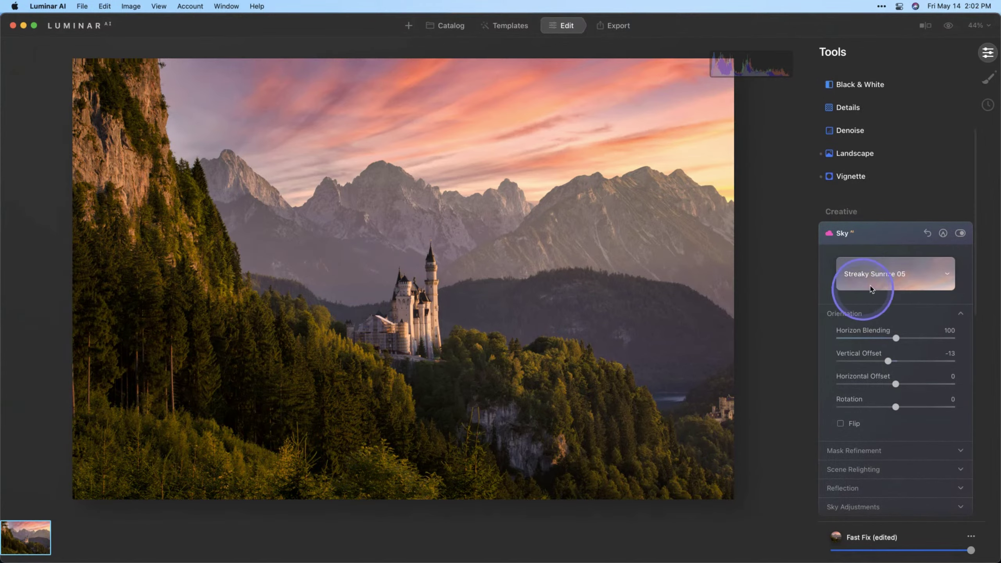
{"action": "left_click", "coordinate": [945, 278]}
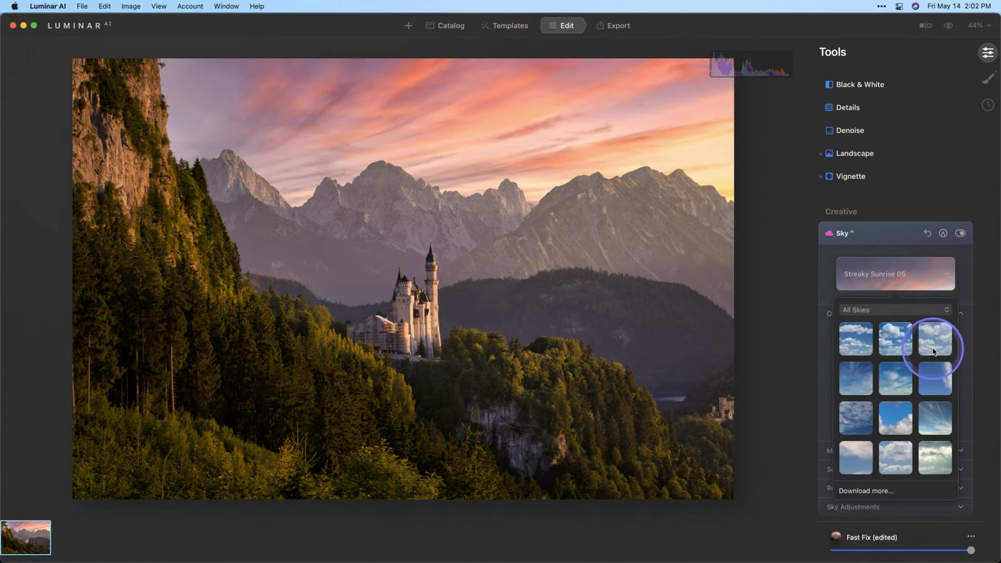
{"action": "scroll", "coordinate": [935, 343], "scroll_direction": "down", "scroll_amount": 3}
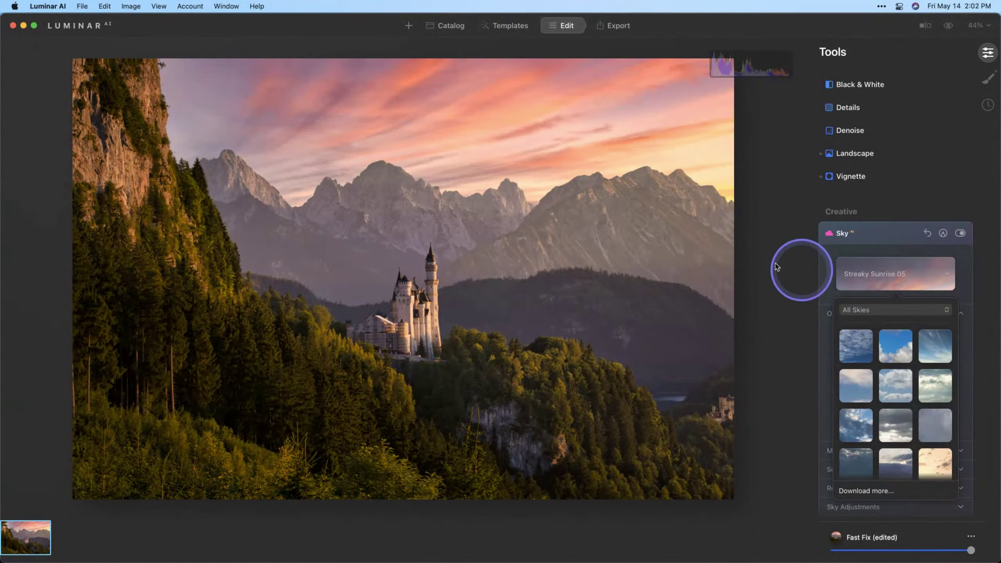
{"action": "left_click", "coordinate": [771, 275]}
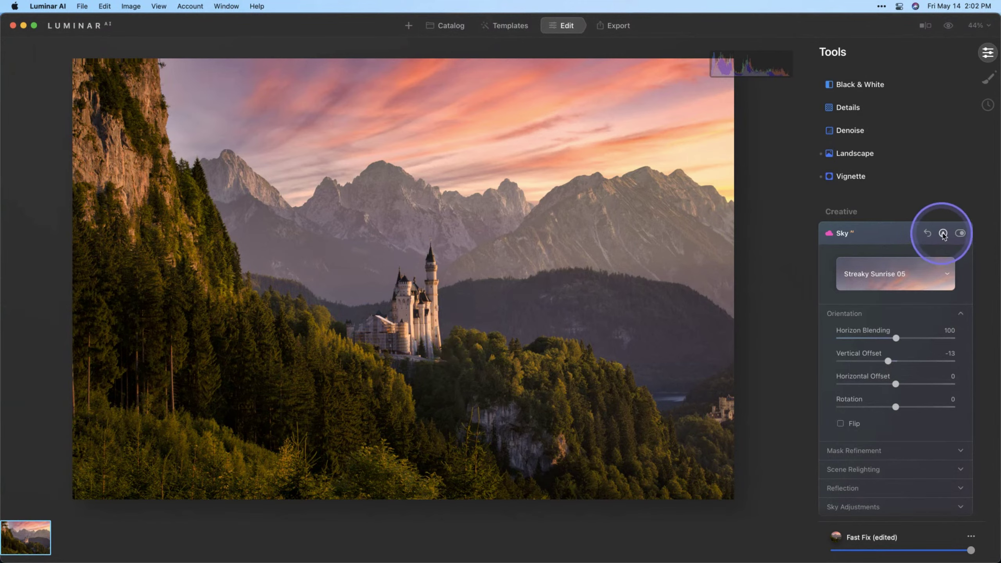
Switch the Sky AI effect off and on twice to compare the castle photo with and without the replaced sky
{"action": "left_click", "coordinate": [959, 234]}
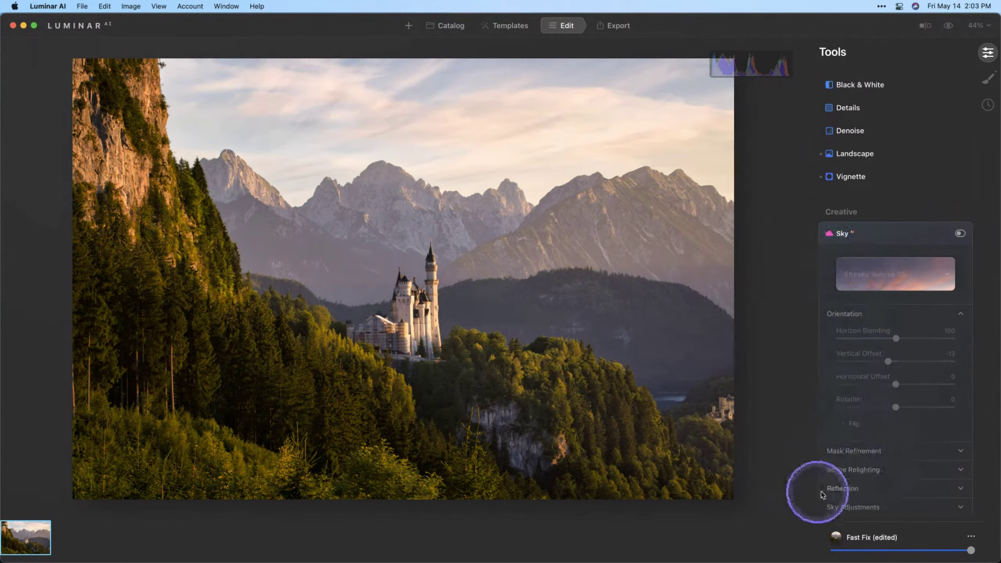
{"action": "left_click", "coordinate": [959, 233]}
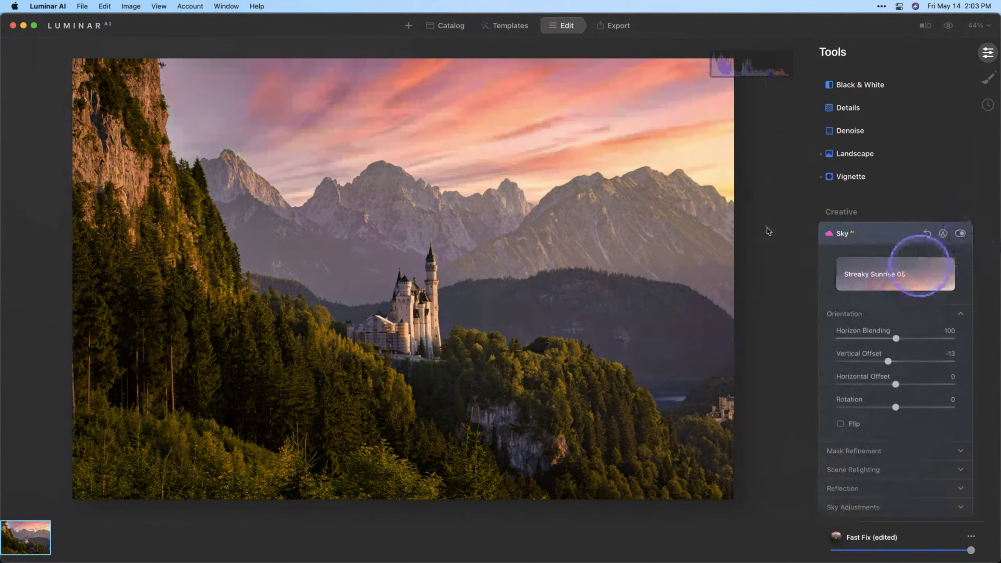
{"action": "left_click", "coordinate": [959, 233]}
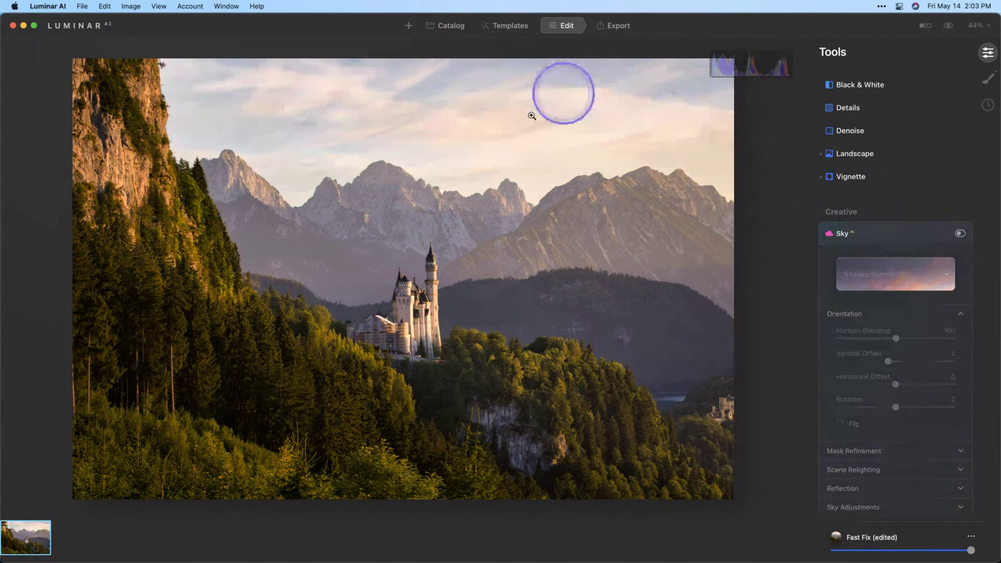
{"action": "left_click", "coordinate": [960, 233]}
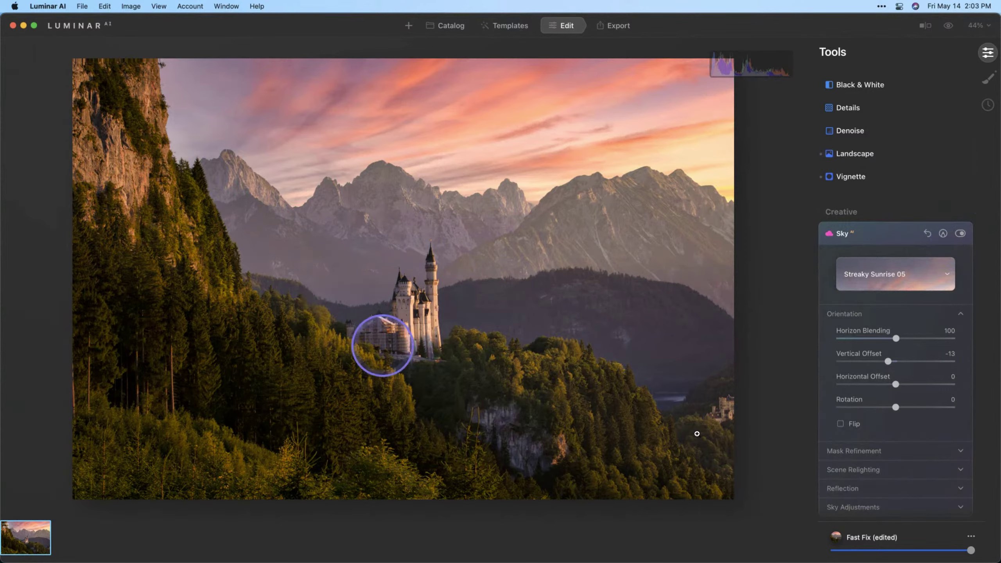
Try a Relight Strength of 0 under the sky's Scene Relighting, and restore it to 66
{"action": "scroll", "coordinate": [871, 357], "scroll_direction": "down", "scroll_amount": 1}
{"action": "scroll", "coordinate": [872, 357], "scroll_direction": "down", "scroll_amount": 3}
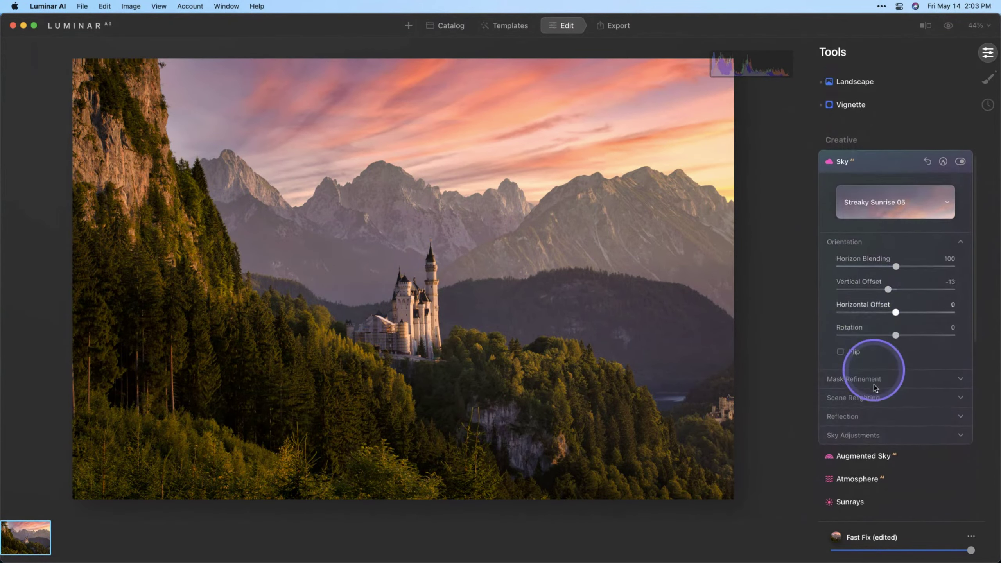
{"action": "left_click", "coordinate": [872, 396]}
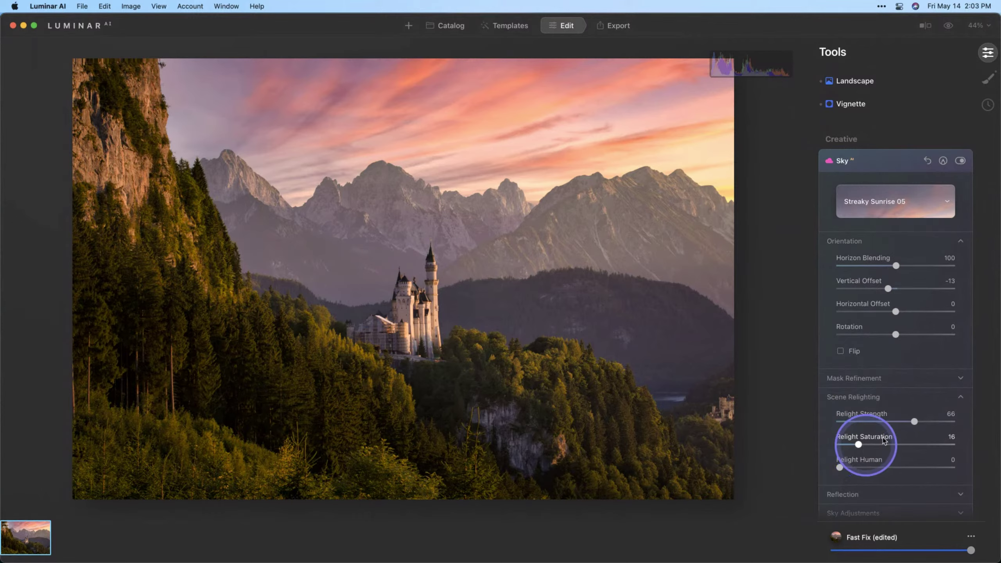
{"action": "left_click_drag", "start_coordinate": [915, 423], "coordinate": [797, 421]}
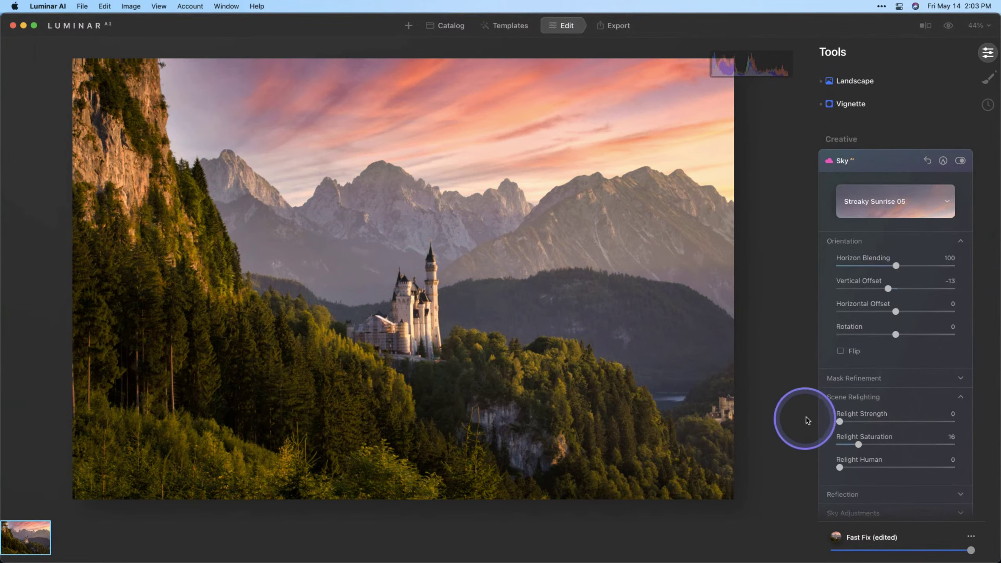
{"action": "left_click_drag", "start_coordinate": [842, 422], "coordinate": [925, 424]}
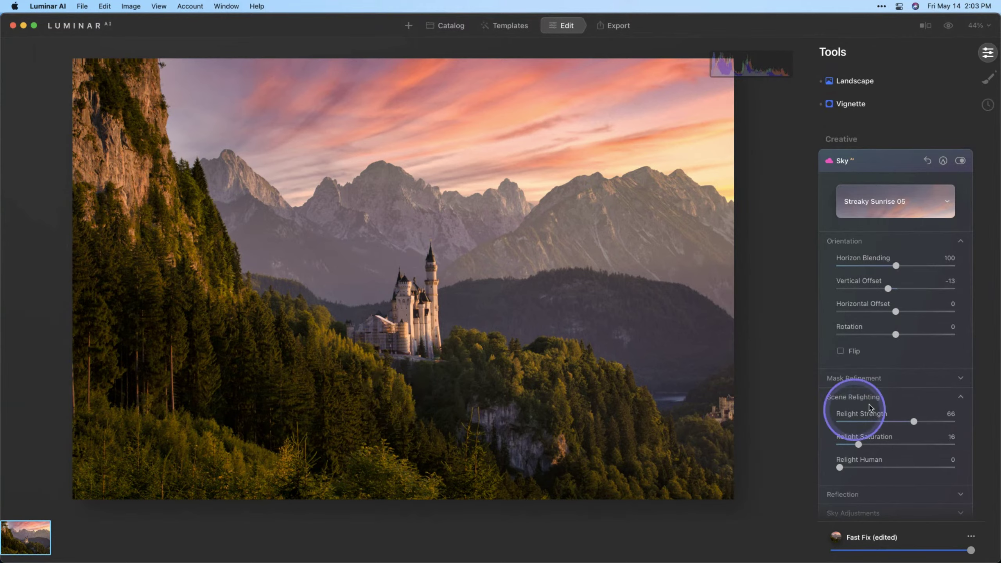
Try the replaced sky with an Atmospheric Haze of 0, and settle the haze at 65
{"action": "scroll", "coordinate": [887, 408], "scroll_direction": "down", "scroll_amount": 5}
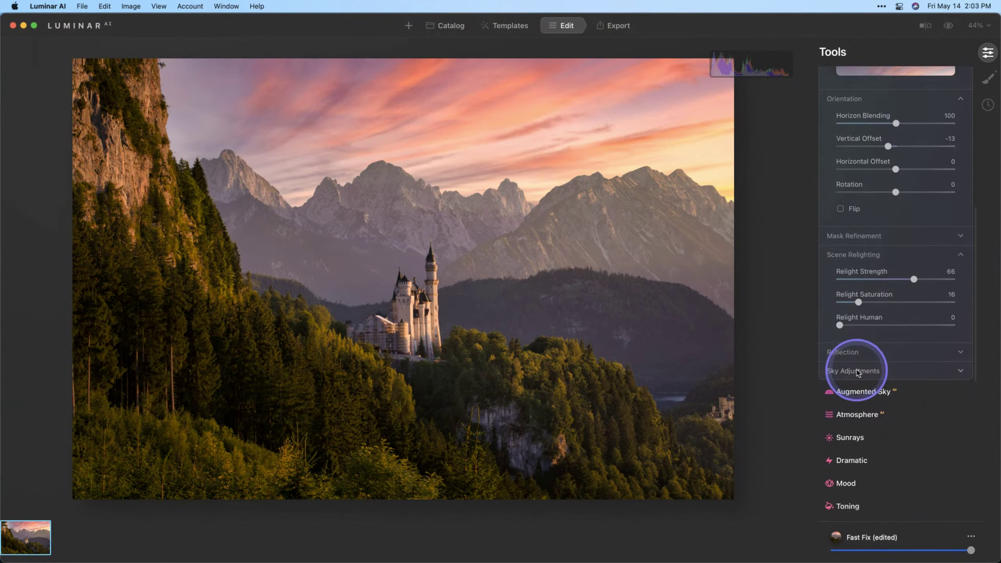
{"action": "left_click", "coordinate": [858, 372]}
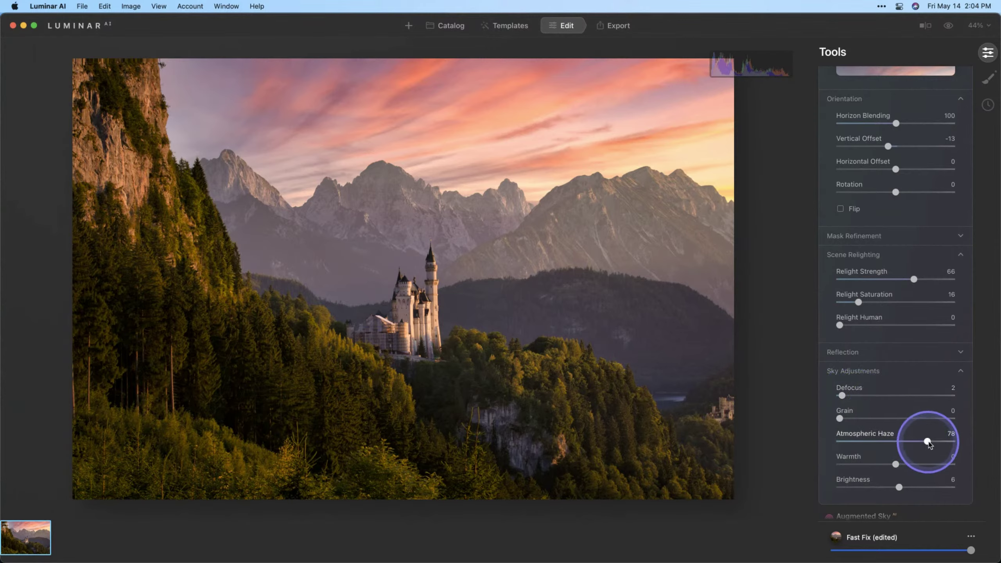
{"action": "left_click_drag", "start_coordinate": [927, 441], "coordinate": [818, 445]}
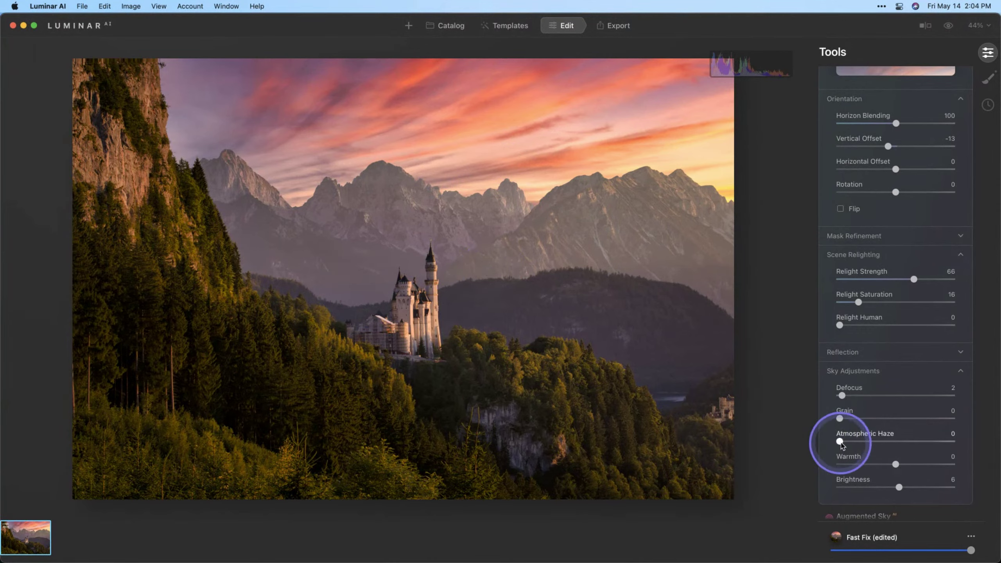
{"action": "left_click_drag", "start_coordinate": [841, 444], "coordinate": [921, 447]}
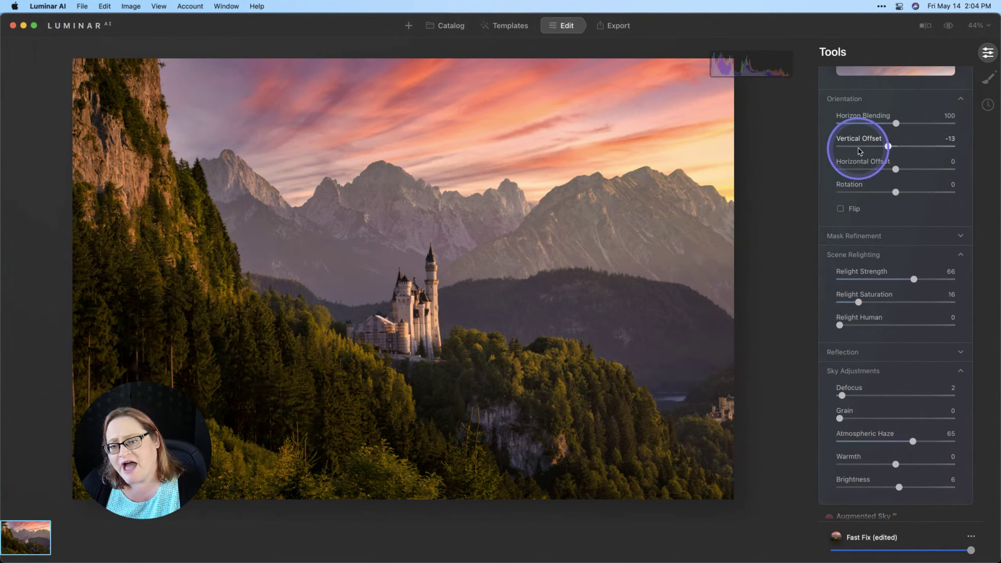
Turn the Basic local paint mask off and on to compare its effect on the castle photo, and return to the editing tools
{"action": "left_click", "coordinate": [987, 79]}
{"action": "left_click", "coordinate": [844, 79]}
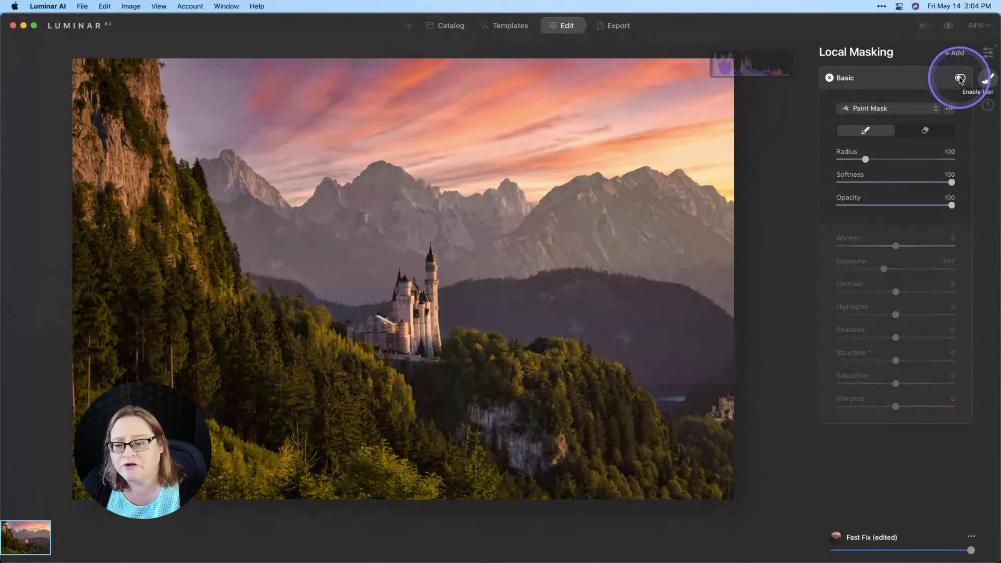
{"action": "left_click", "coordinate": [960, 79]}
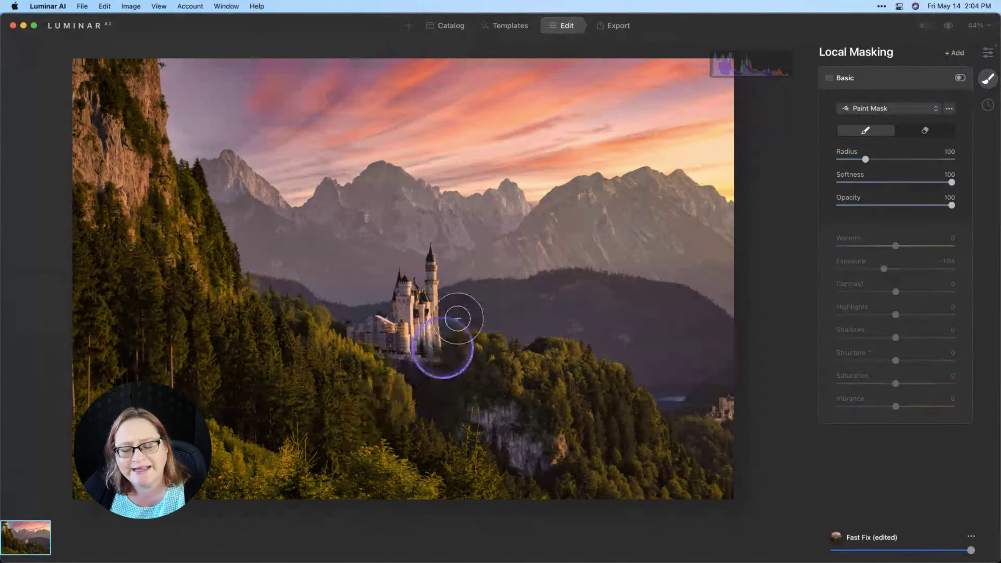
{"action": "left_click", "coordinate": [960, 79]}
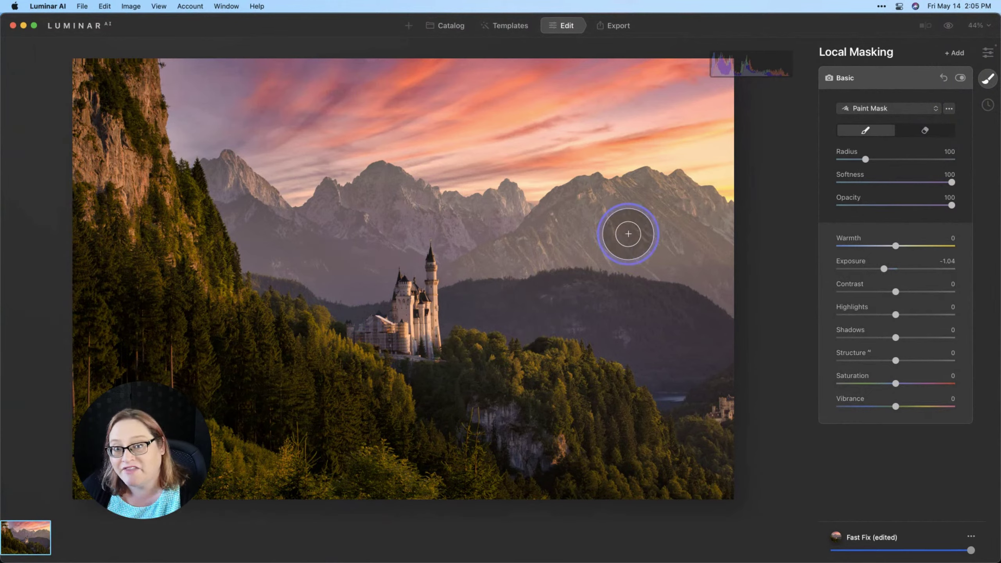
{"action": "mouse_move", "coordinate": [628, 234]}
{"action": "left_mouse_down"}
{"action": "mouse_move", "coordinate": [619, 259]}
{"action": "mouse_move", "coordinate": [653, 196]}
{"action": "left_mouse_up"}
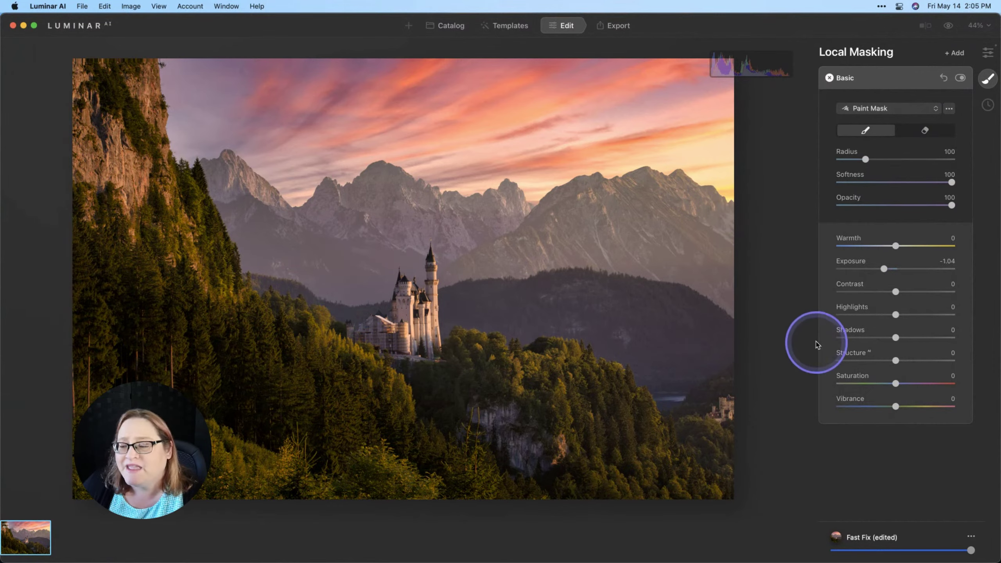
{"action": "left_click", "coordinate": [988, 54]}
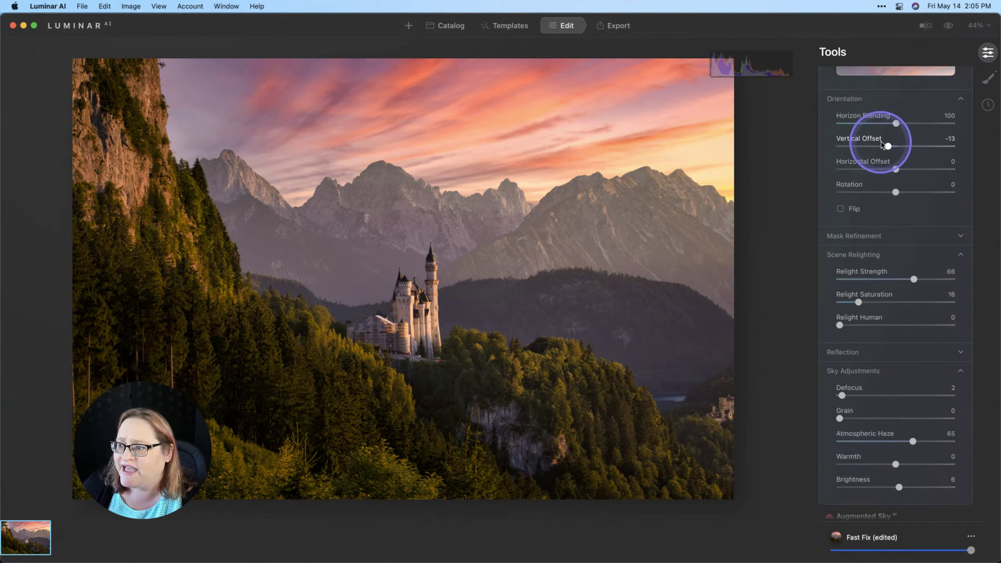
Set the replaced sky's Vertical Offset to 0 and its Global mask refinement to 42
{"action": "scroll", "coordinate": [883, 157], "scroll_direction": "up", "scroll_amount": 3}
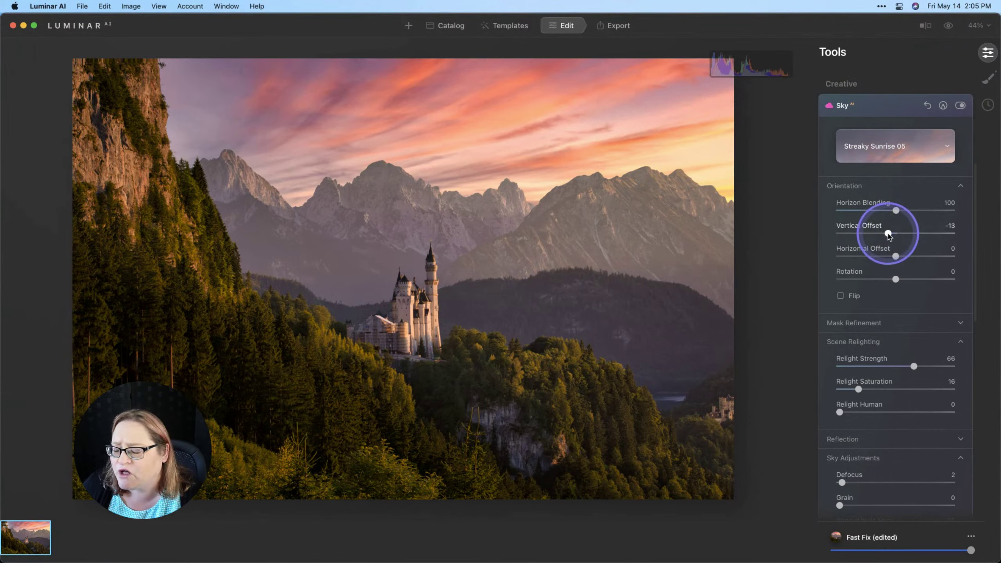
{"action": "left_click_drag", "start_coordinate": [888, 233], "coordinate": [897, 234]}
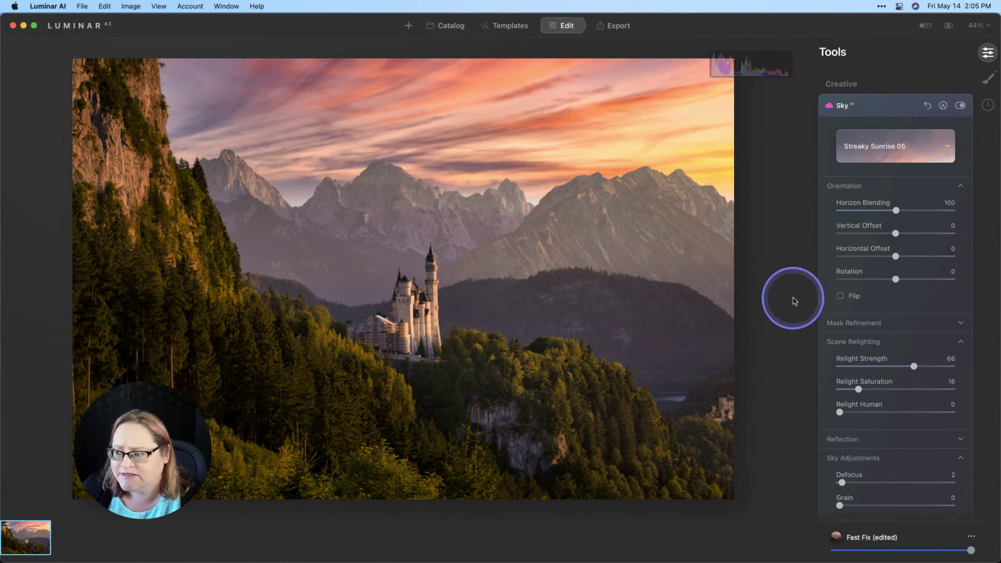
{"action": "left_click", "coordinate": [845, 323]}
{"action": "left_click_drag", "start_coordinate": [870, 347], "coordinate": [874, 350]}
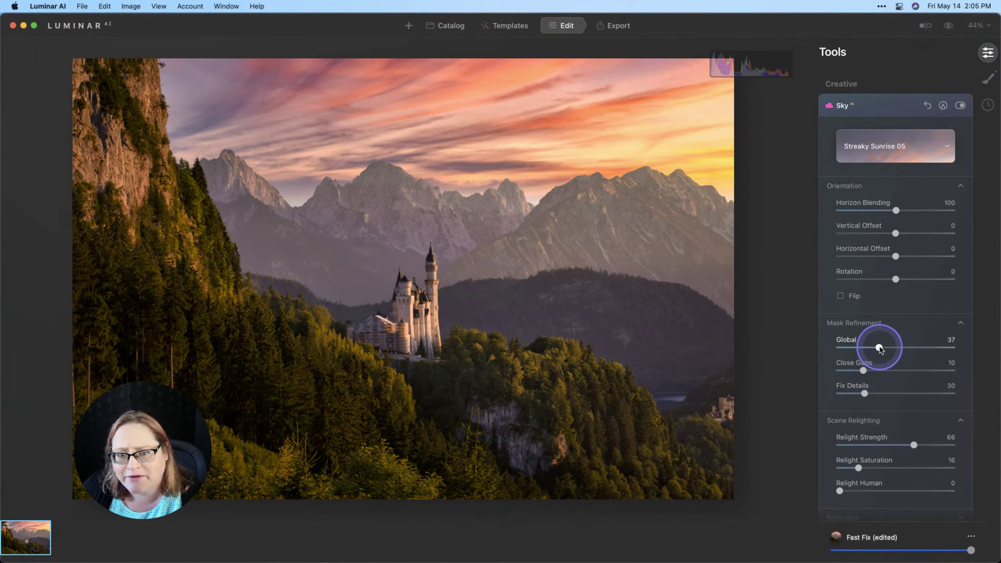
Raise the replaced sky's Horizon Blending, and fine-tune it to 144
{"action": "left_click", "coordinate": [897, 213]}
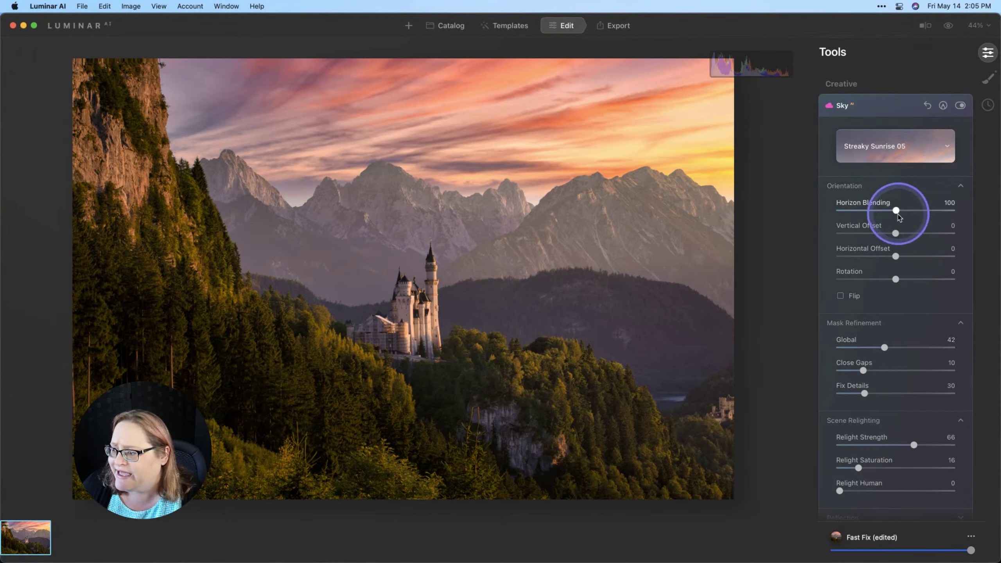
{"action": "left_click_drag", "start_coordinate": [898, 214], "coordinate": [945, 205]}
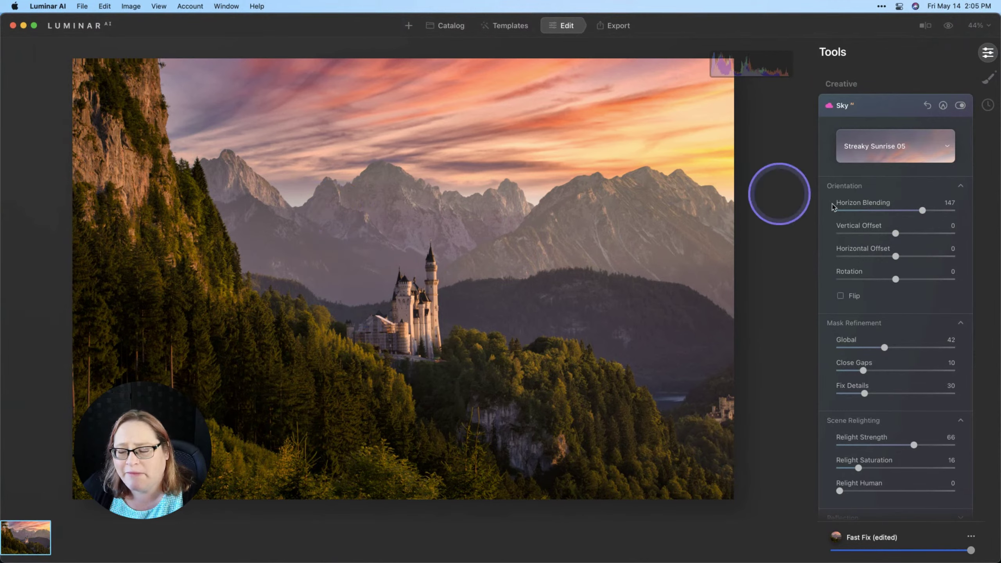
{"action": "left_click_drag", "start_coordinate": [922, 211], "coordinate": [920, 210]}
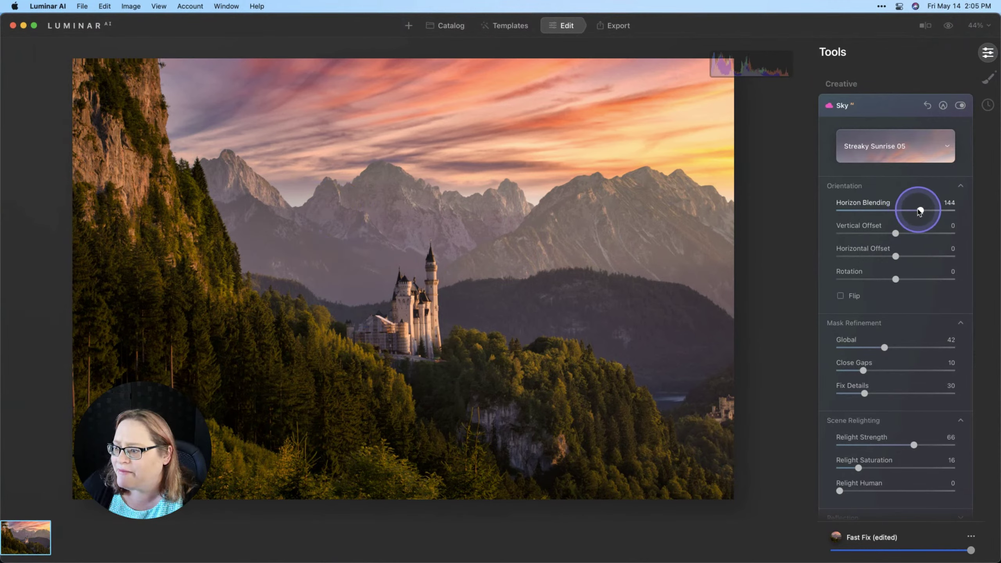
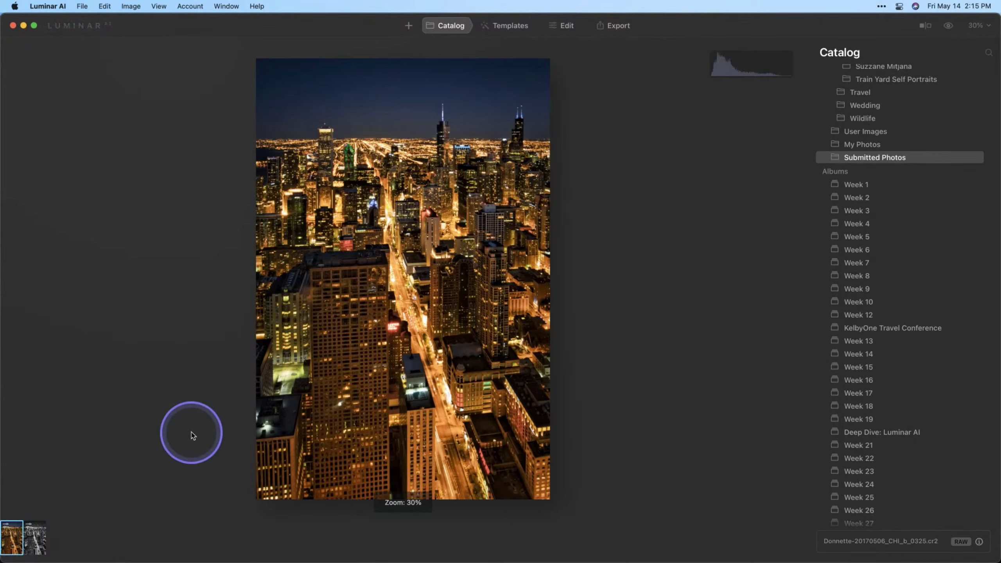
Return to the Submitted Photos thumbnails, and reveal the colour night city photo's file in Finder
{"action": "double_click", "coordinate": [328, 174]}
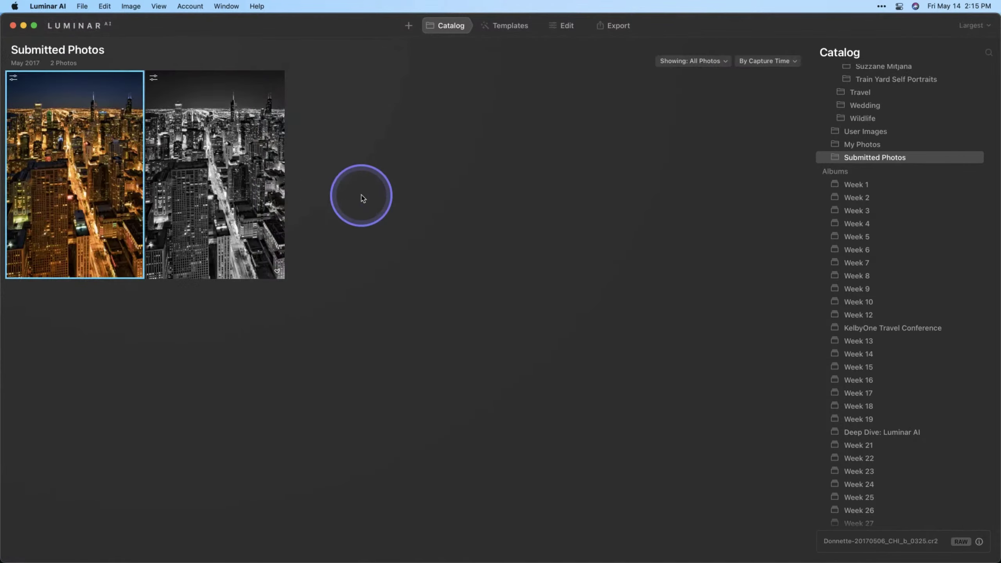
{"action": "right_click", "coordinate": [111, 178]}
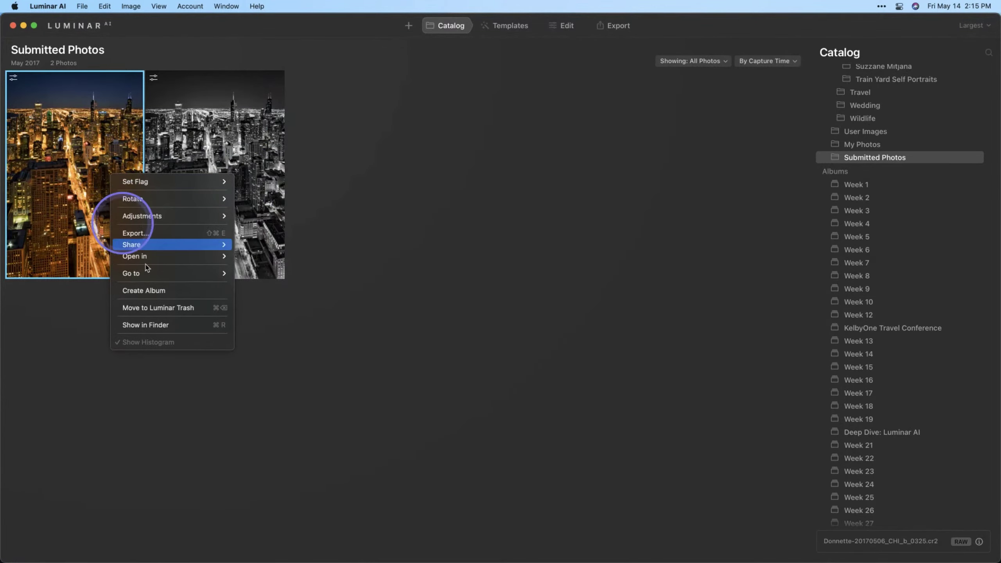
{"action": "left_click", "coordinate": [228, 325]}
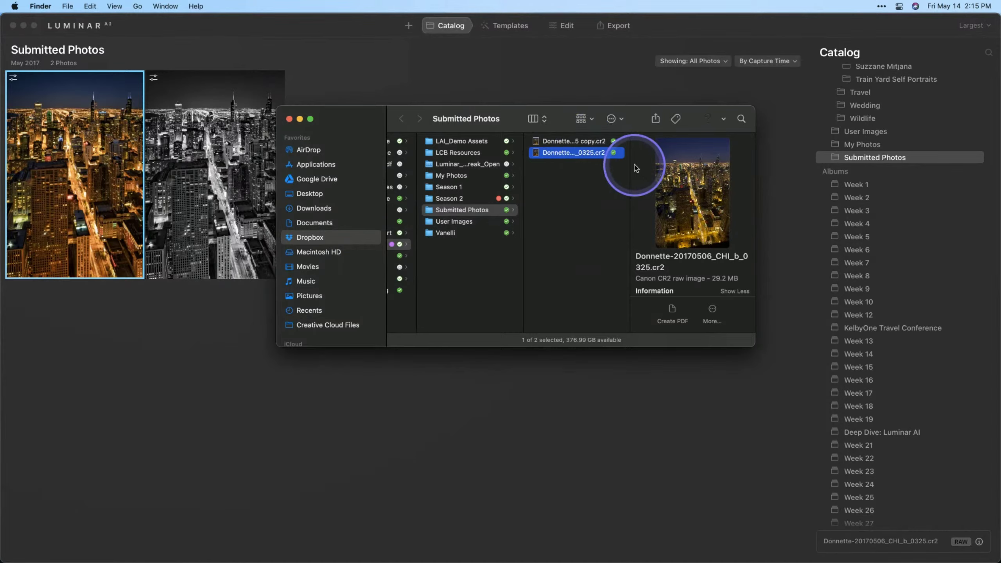
Widen the Finder file column to show the full raw file names, and review the actions available for the original raw file
{"action": "left_click_drag", "start_coordinate": [630, 165], "coordinate": [705, 168]}
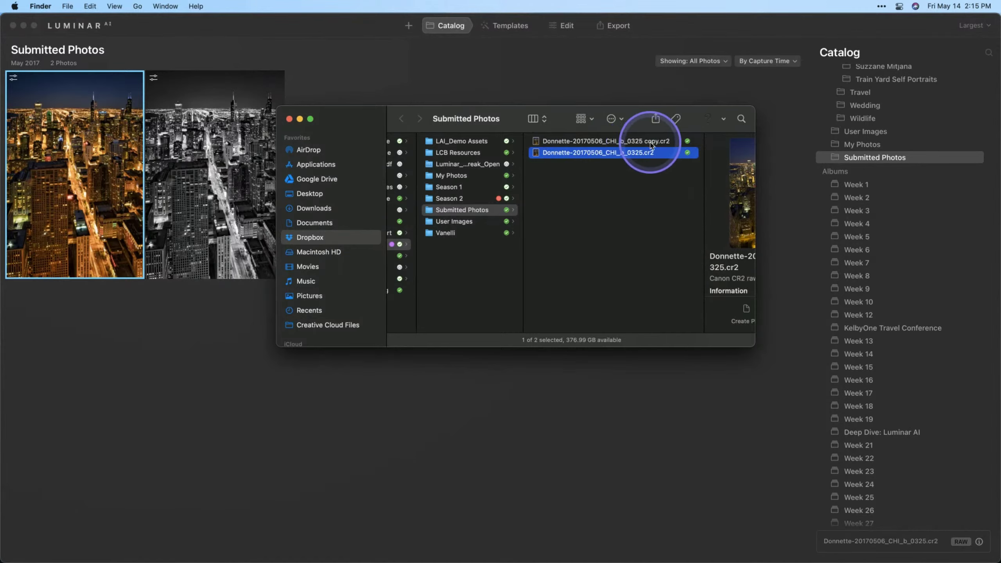
{"action": "right_click", "coordinate": [621, 156]}
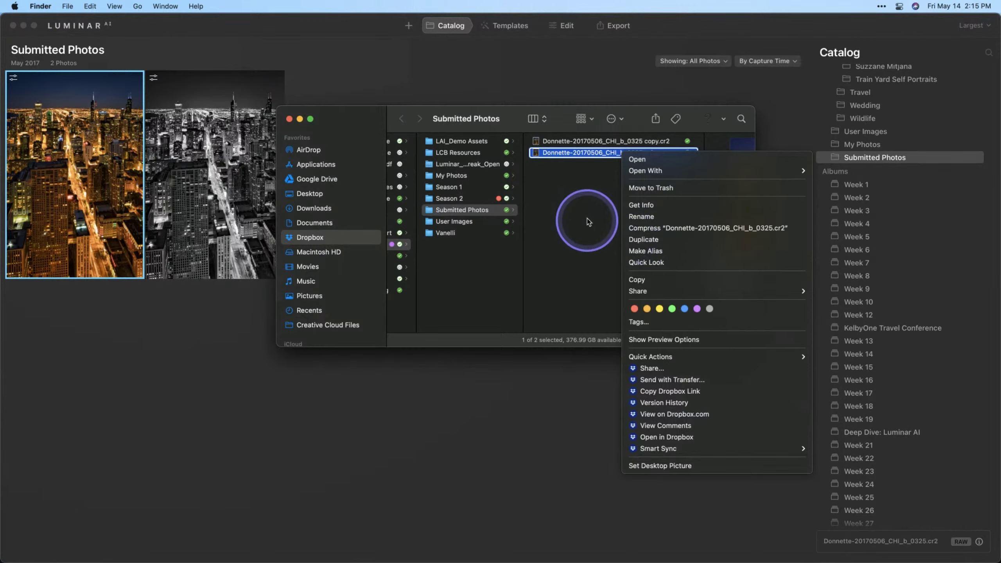
{"action": "left_click", "coordinate": [580, 221]}
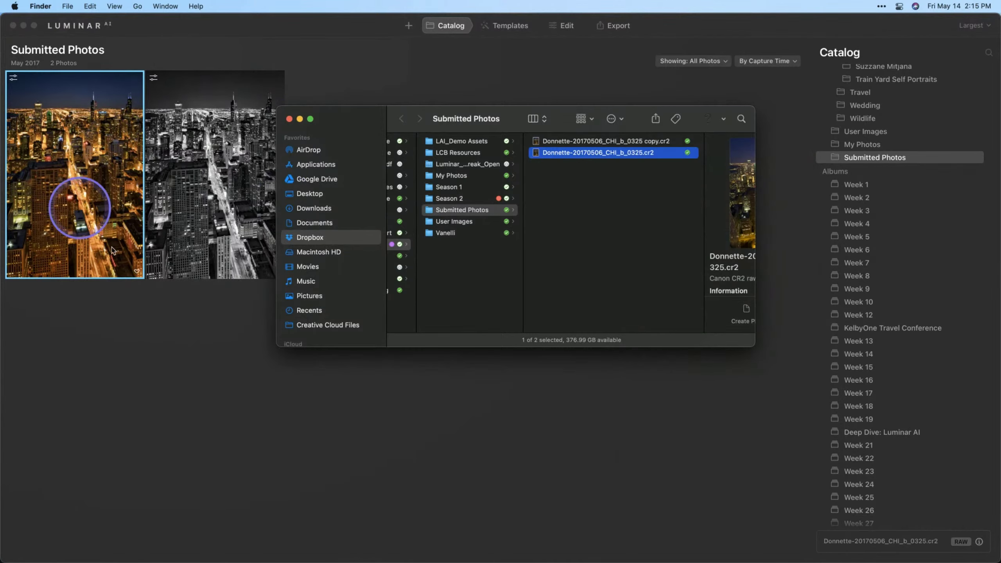
Return to Luminar AI, open the colour night city photo, and show the Big City Lights template collection
{"action": "left_click", "coordinate": [393, 68]}
{"action": "double_click", "coordinate": [77, 190]}
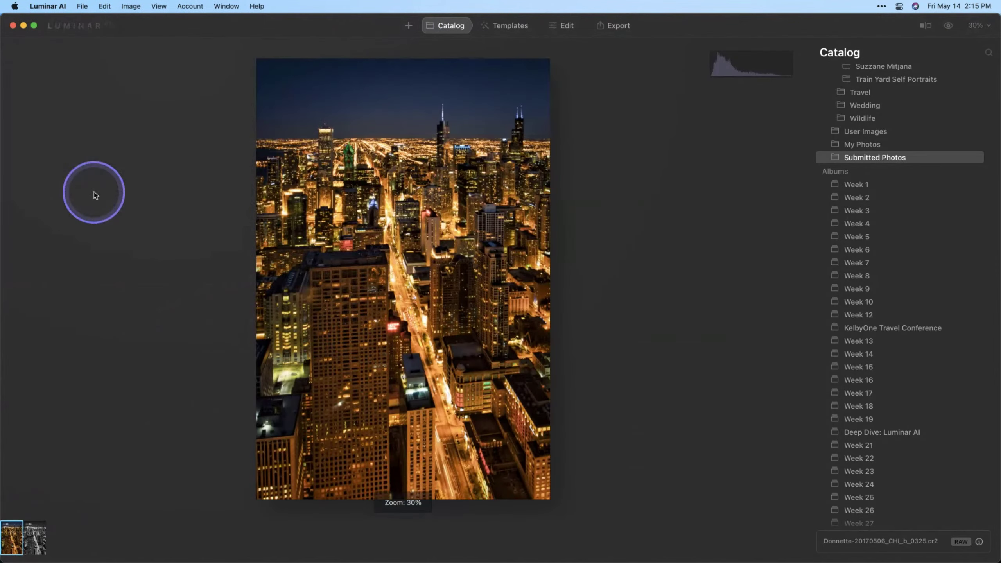
{"action": "left_click", "coordinate": [516, 29]}
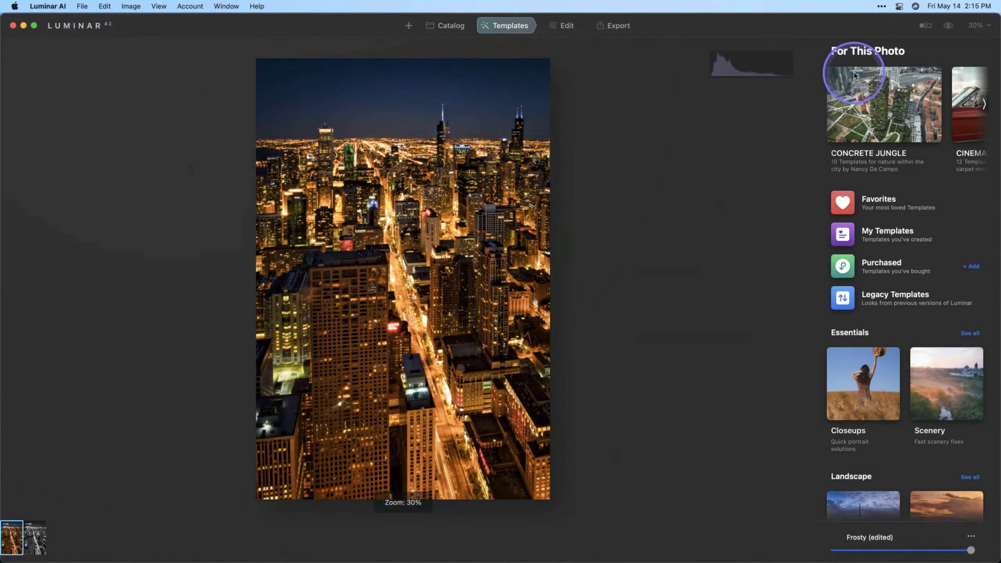
{"action": "scroll", "coordinate": [891, 106], "scroll_direction": "down", "scroll_amount": 5}
{"action": "scroll", "coordinate": [880, 115], "scroll_direction": "down", "scroll_amount": 1}
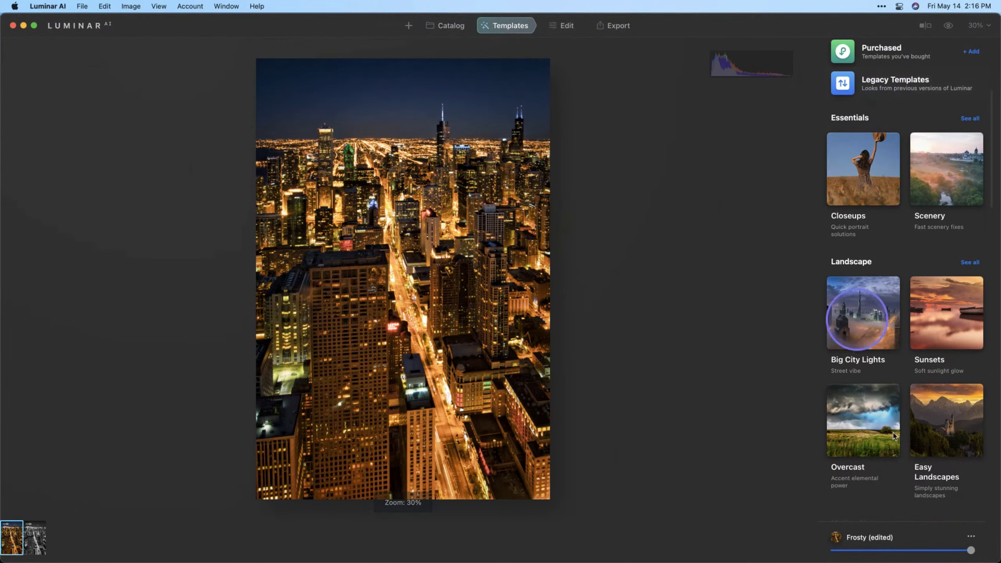
{"action": "left_click", "coordinate": [884, 327]}
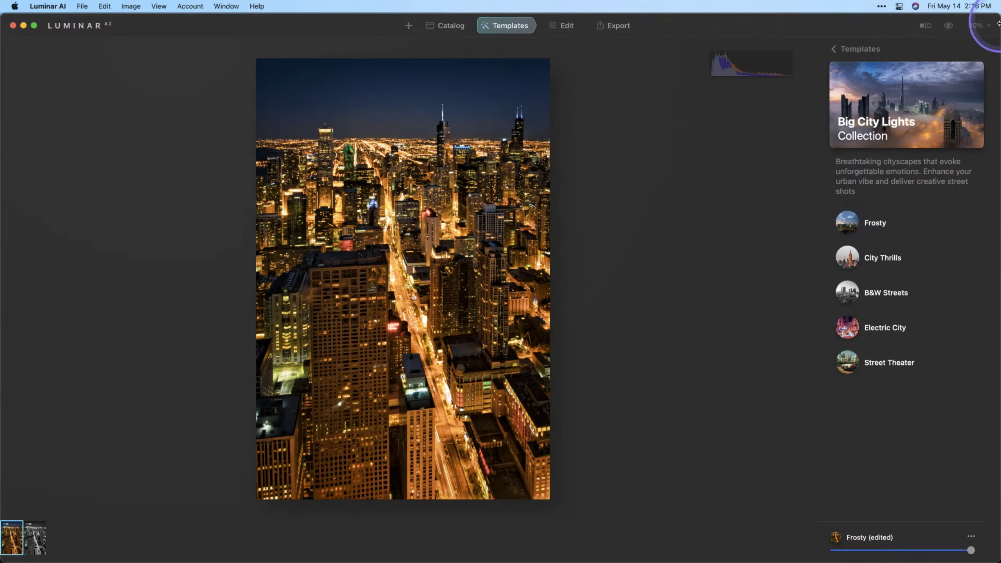
Compare the colour city photo with its unedited original, and check the actions available for it in the Submitted Photos thumbnails
{"action": "left_click", "coordinate": [953, 27]}
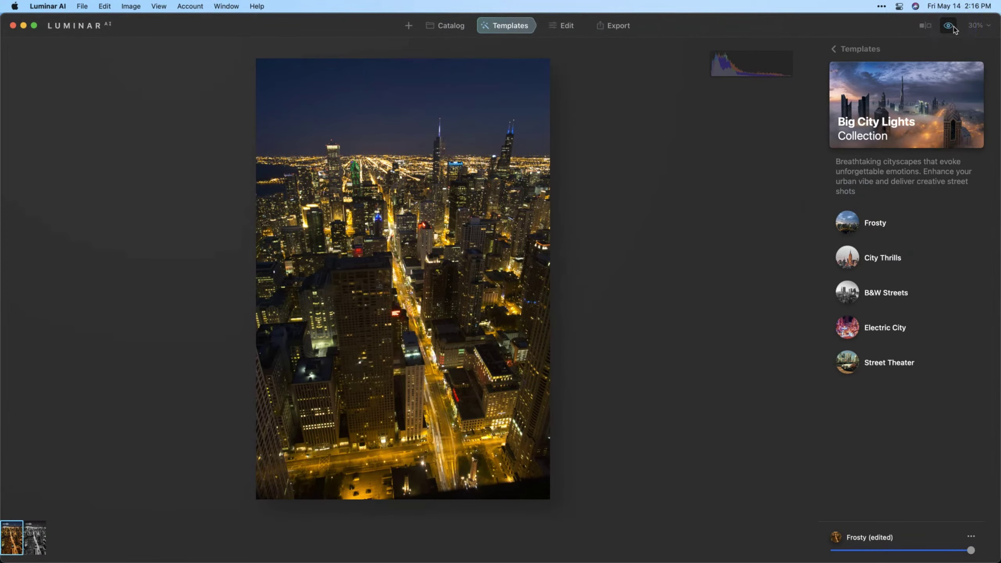
{"action": "left_click", "coordinate": [953, 26]}
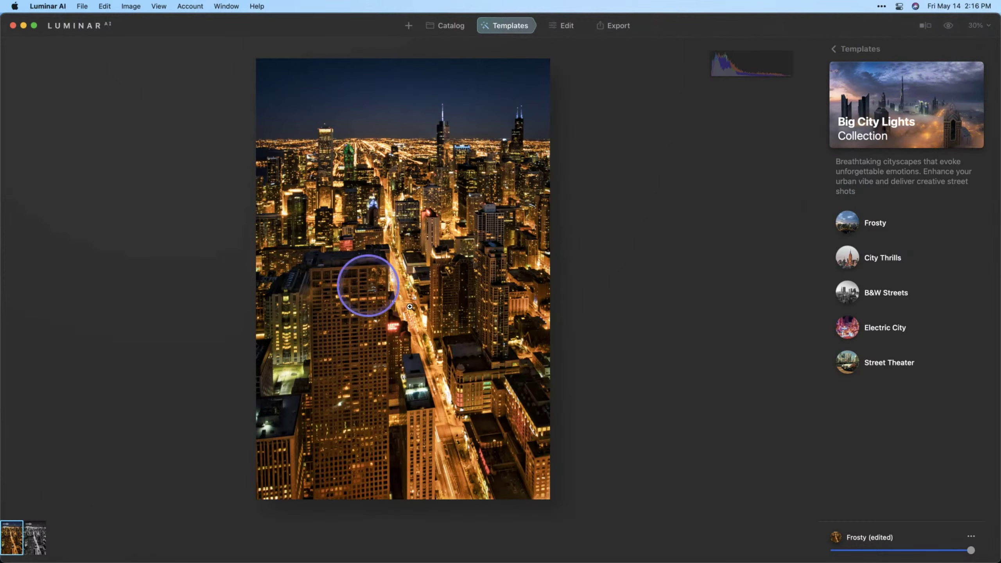
{"action": "left_click", "coordinate": [452, 26]}
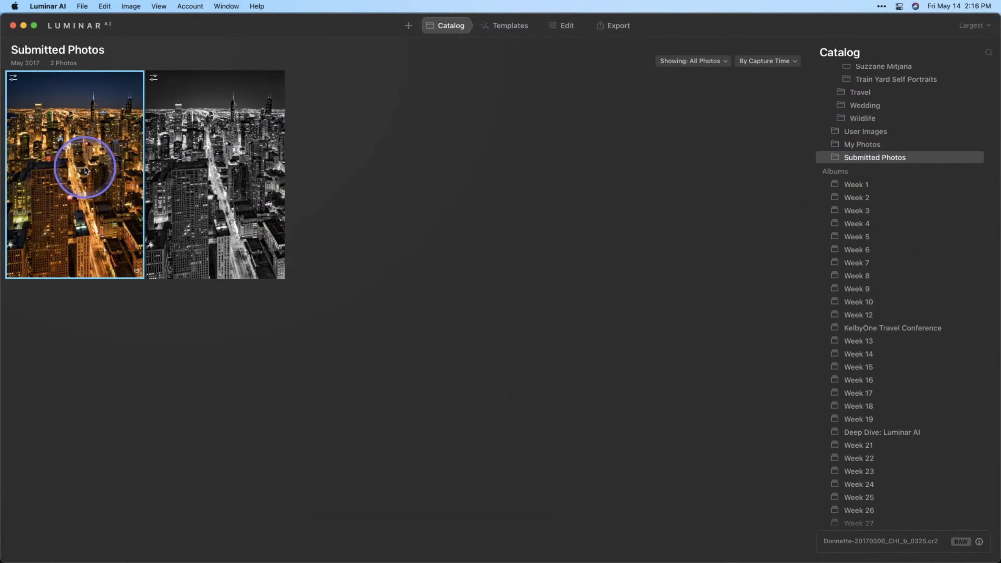
{"action": "right_click", "coordinate": [82, 167]}
{"action": "mouse_move", "coordinate": [157, 208]}
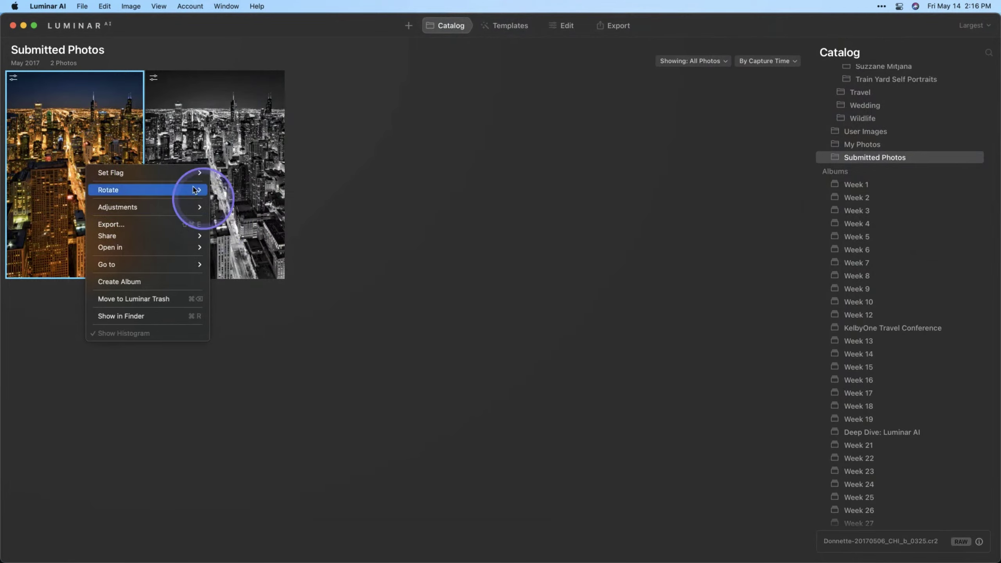
Open the black-and-white city copy for editing, and expand its Black & White tool
{"action": "left_click", "coordinate": [243, 141]}
{"action": "left_click", "coordinate": [241, 141]}
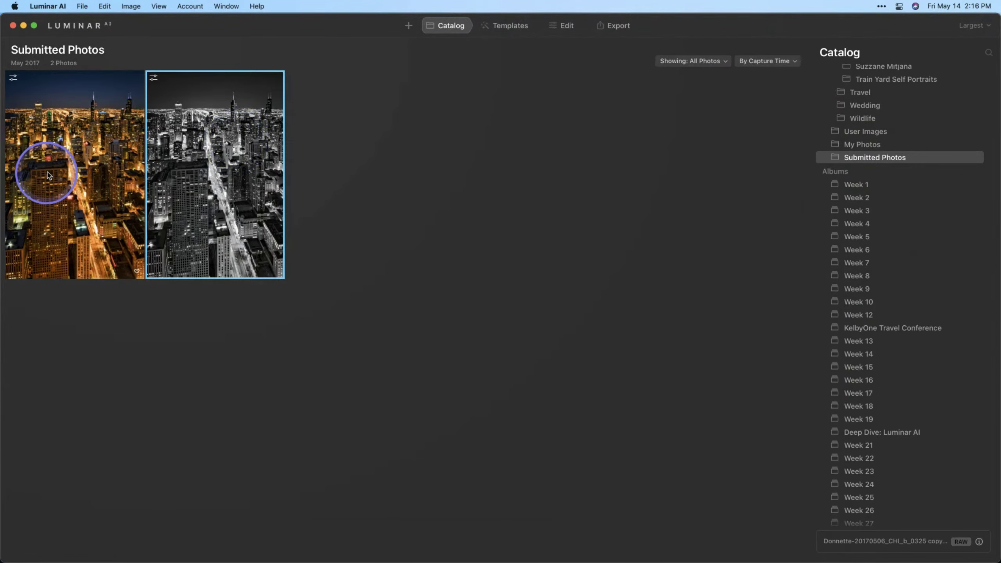
{"action": "left_click", "coordinate": [567, 27]}
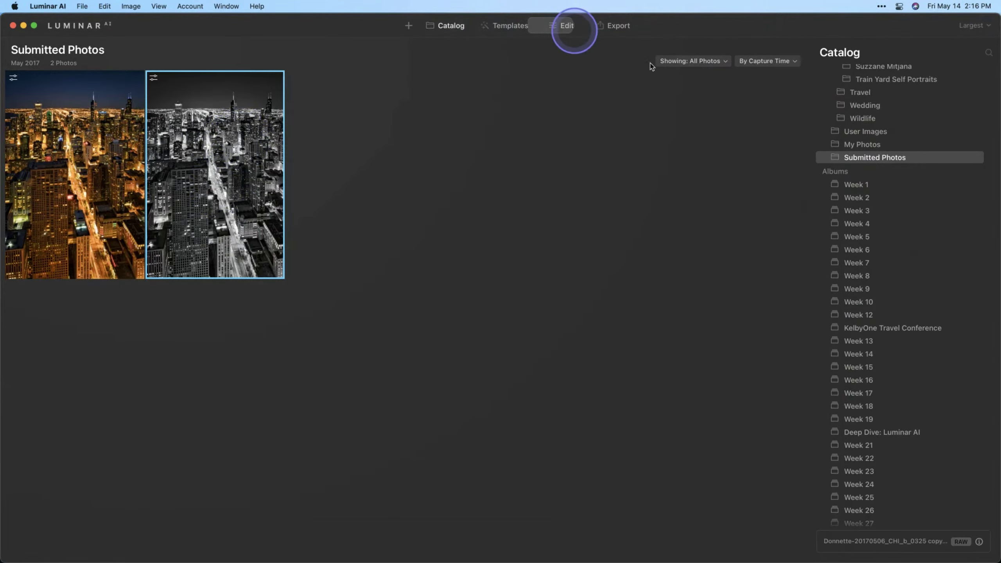
{"action": "scroll", "coordinate": [867, 230], "scroll_direction": "up", "scroll_amount": 3}
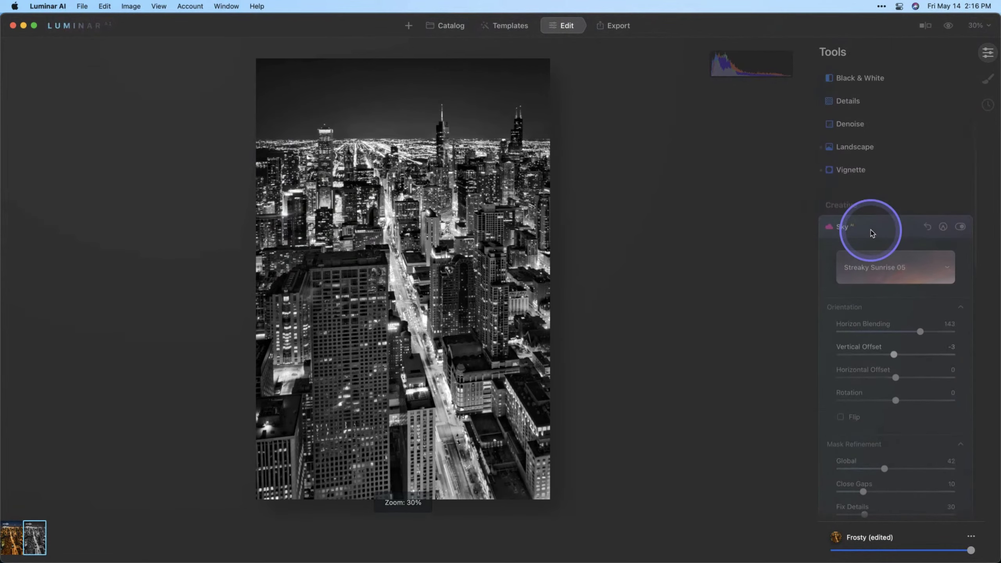
{"action": "scroll", "coordinate": [863, 118], "scroll_direction": "up", "scroll_amount": 4}
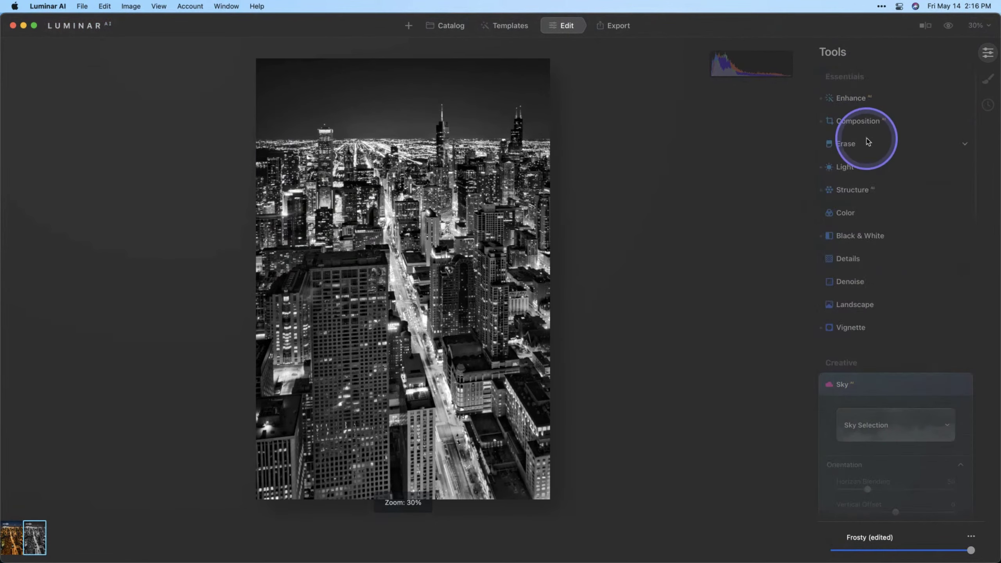
{"action": "left_click", "coordinate": [863, 236]}
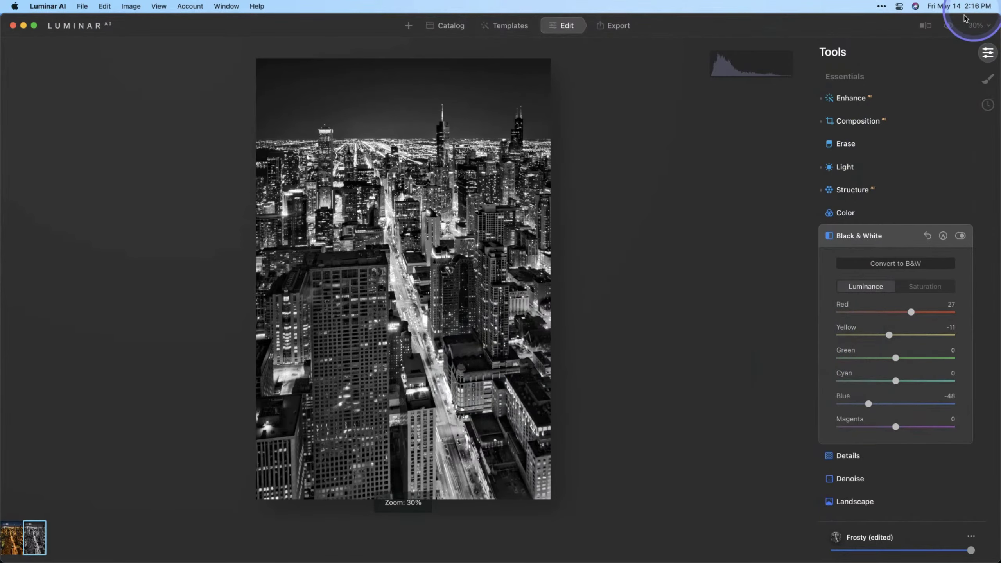
Compare the black-and-white city copy with its unedited original, and look through the remaining editing tools
{"action": "left_click", "coordinate": [949, 26]}
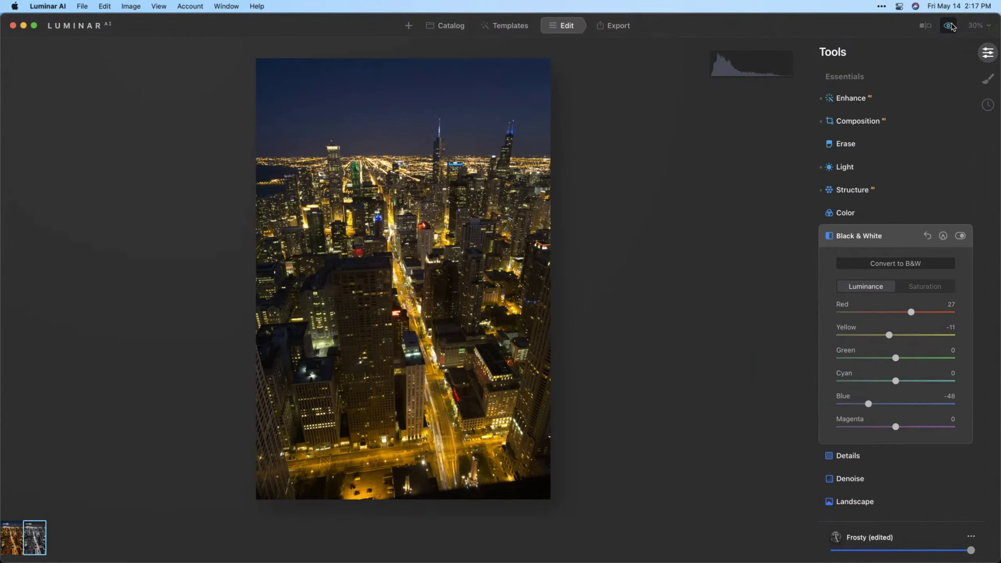
{"action": "left_click", "coordinate": [950, 26]}
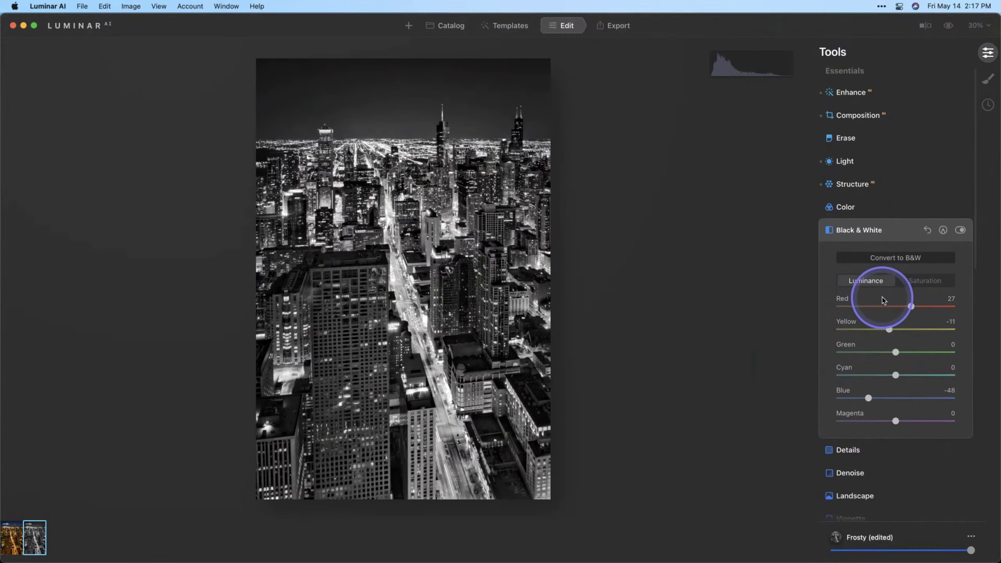
{"action": "scroll", "coordinate": [883, 297], "scroll_direction": "down", "scroll_amount": 15}
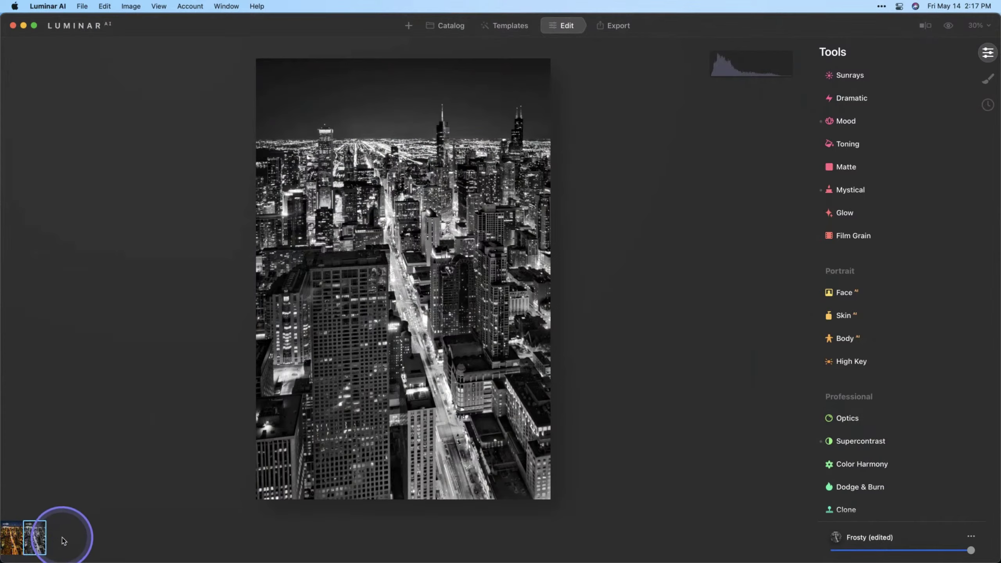
Check the view options, and switch between the colour and black-and-white city photos in the filmstrip, ending on the black-and-white one
{"action": "left_click", "coordinate": [167, 5]}
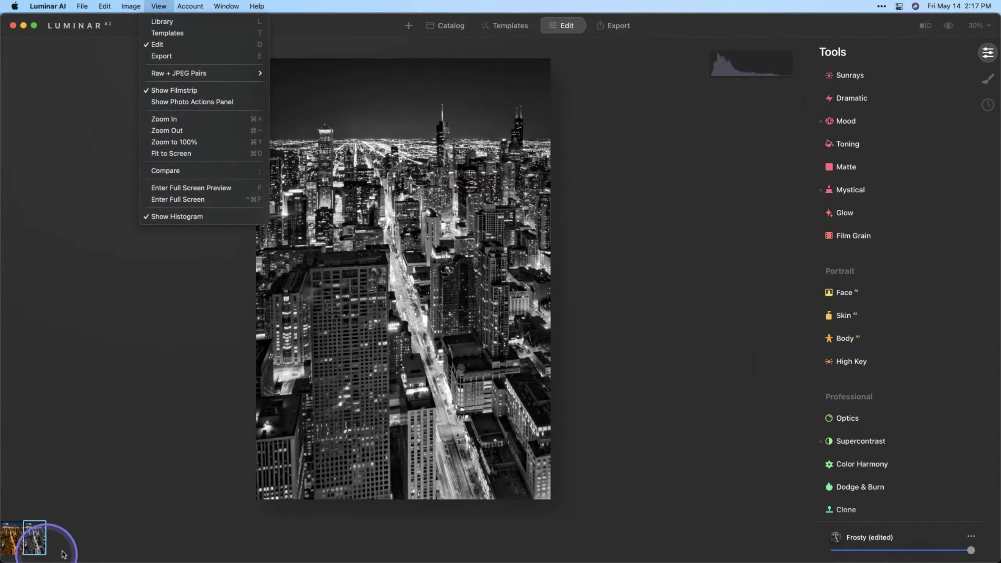
{"action": "left_click", "coordinate": [91, 532]}
{"action": "left_click", "coordinate": [26, 541]}
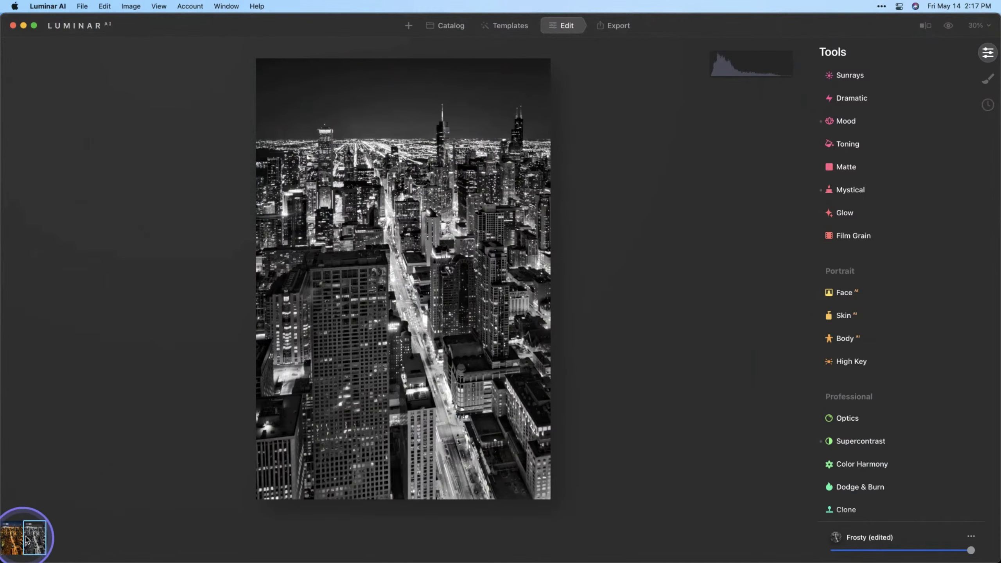
{"action": "left_click", "coordinate": [5, 538]}
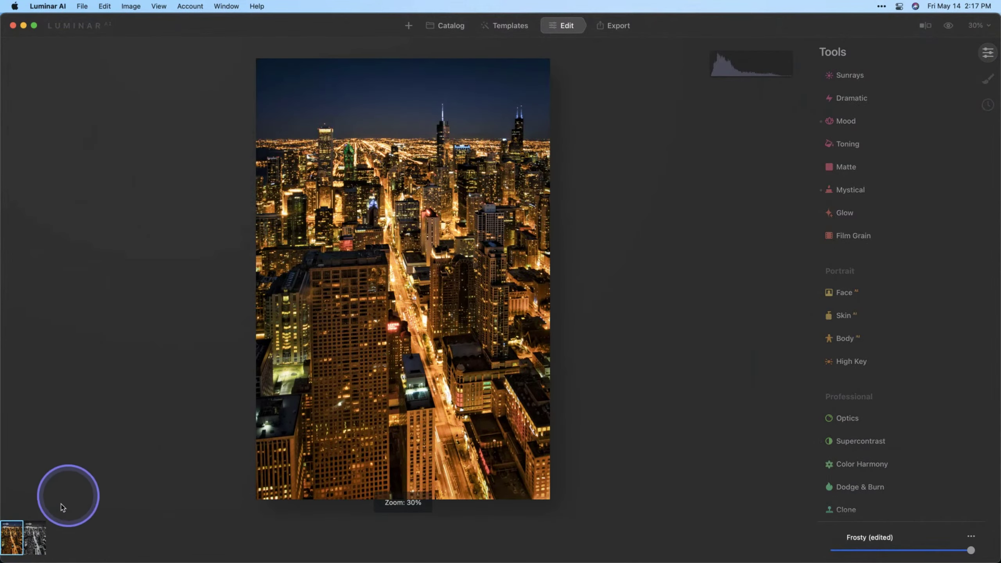
{"action": "right_click", "coordinate": [41, 543]}
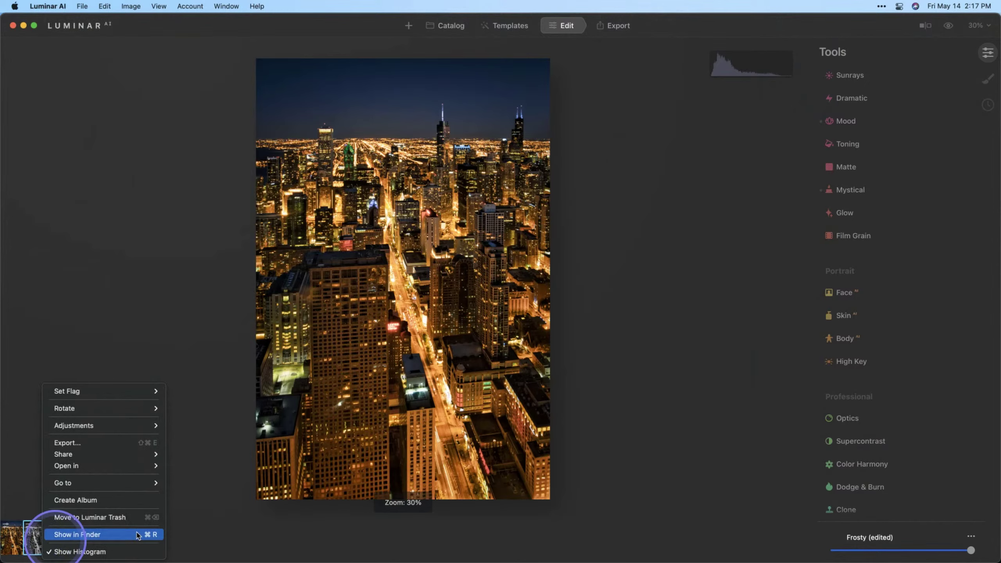
{"action": "left_click", "coordinate": [201, 536]}
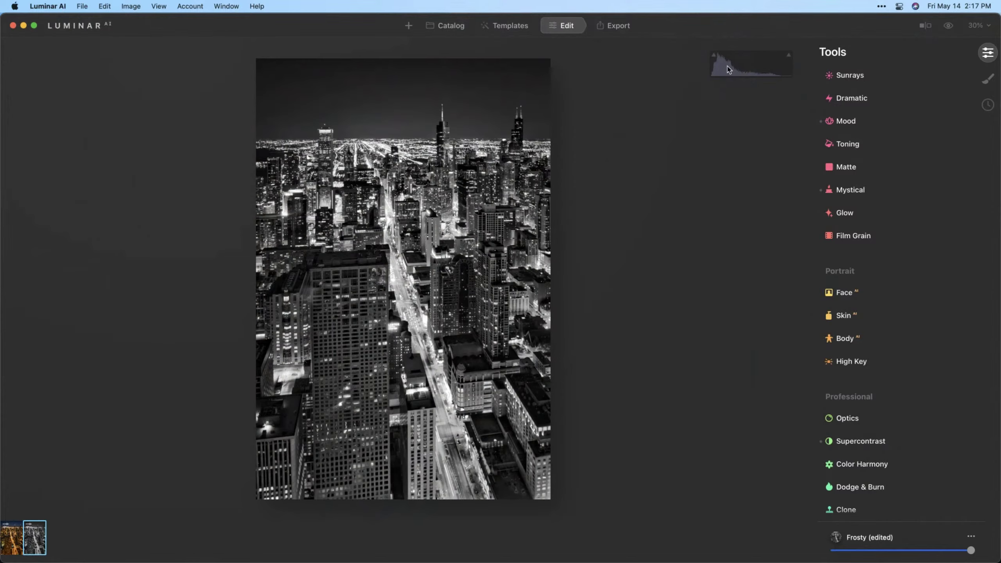
Toggle the clipping indicators on and off to examine shadow and highlight clipping in the black-and-white city photo
{"action": "key", "text": "j"}
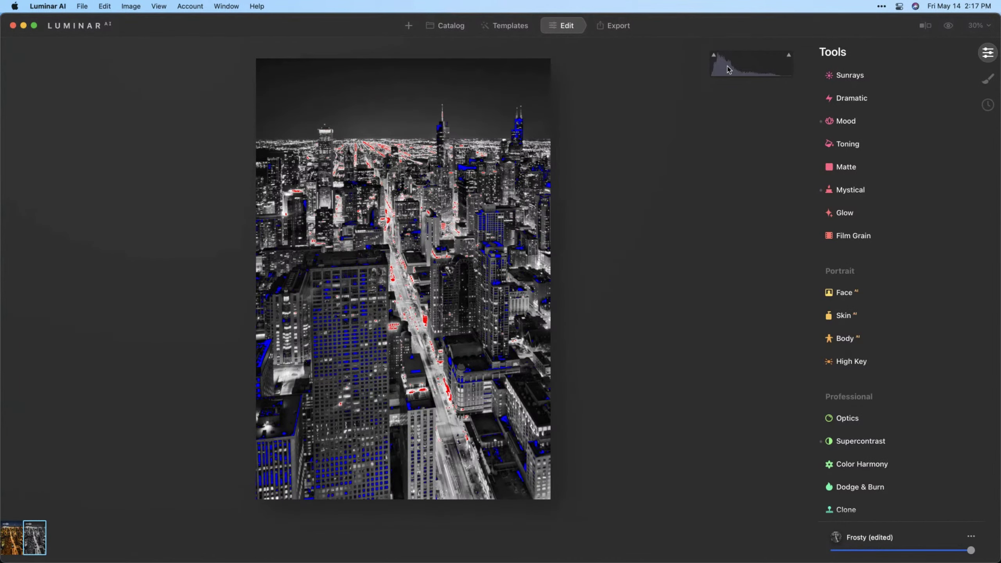
{"action": "key", "text": "super+0"}
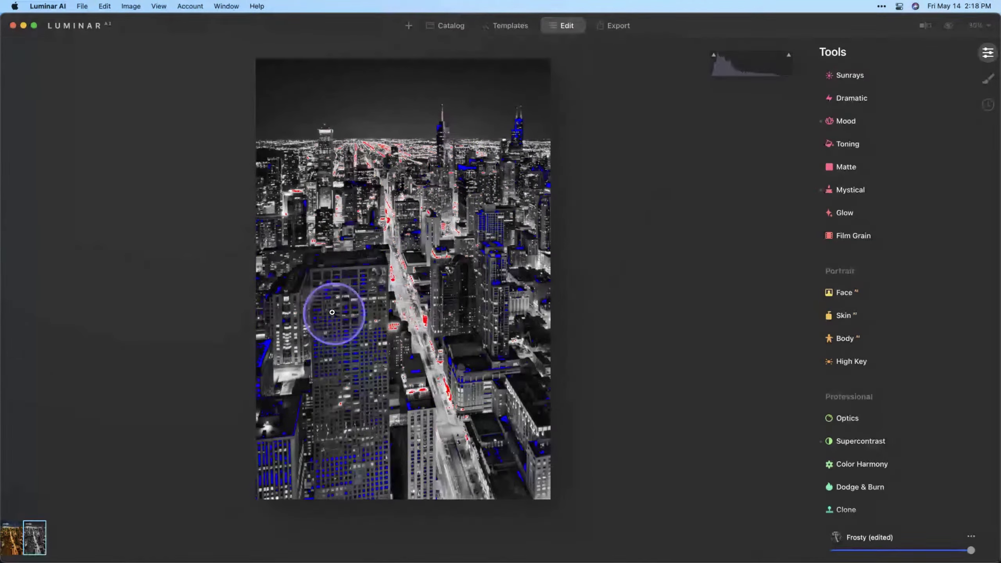
{"action": "key", "text": "j"}
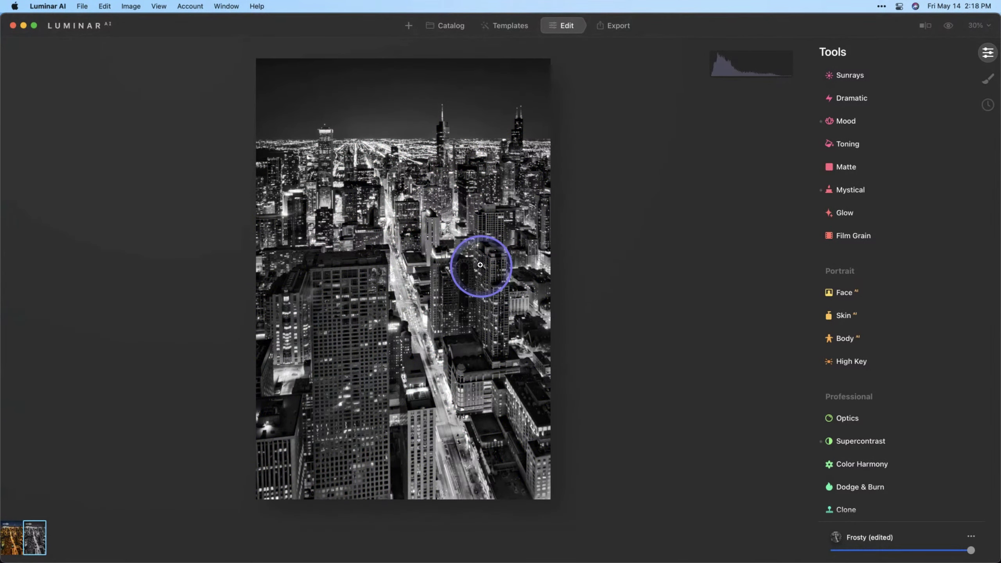
{"action": "key", "text": "j"}
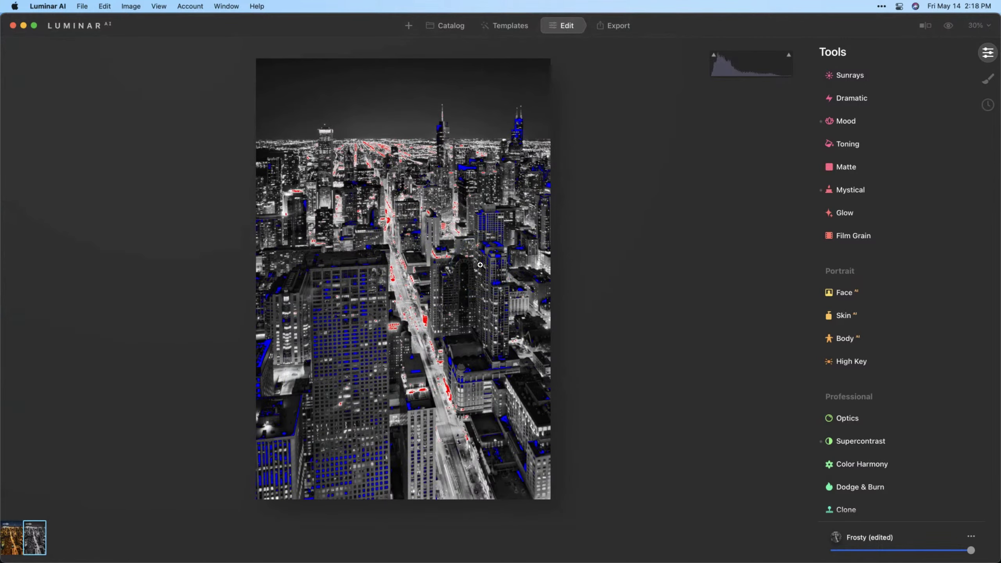
{"action": "key", "text": "j"}
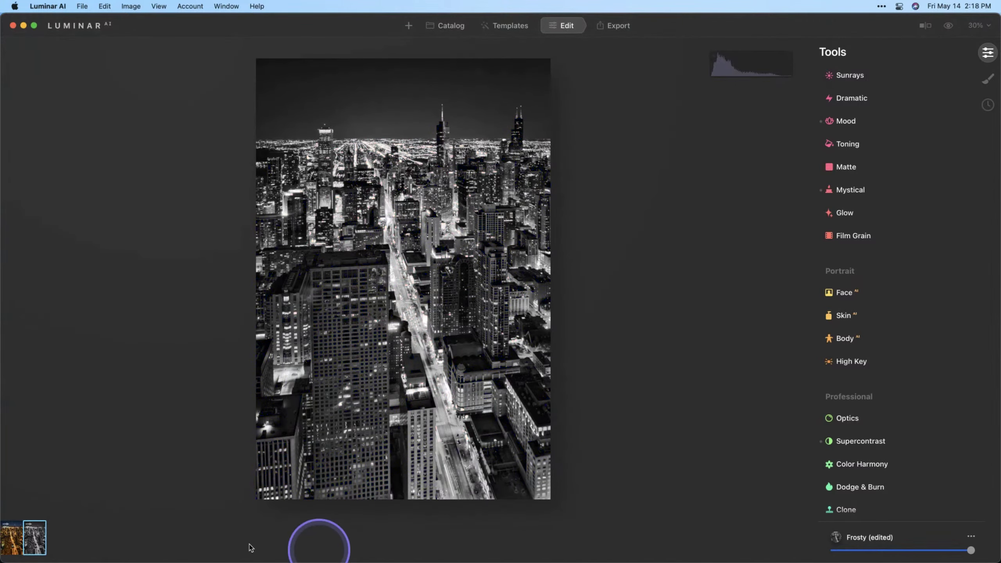
Switch to the colour city photo, toggle its clipping indicators and leave them on, and check the view options
{"action": "left_click", "coordinate": [7, 541]}
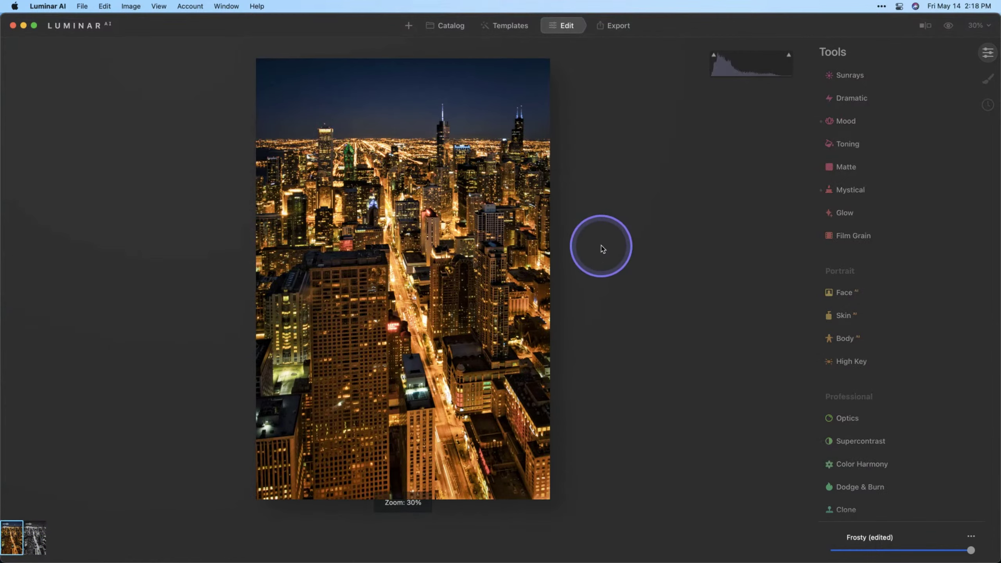
{"action": "key", "text": "j"}
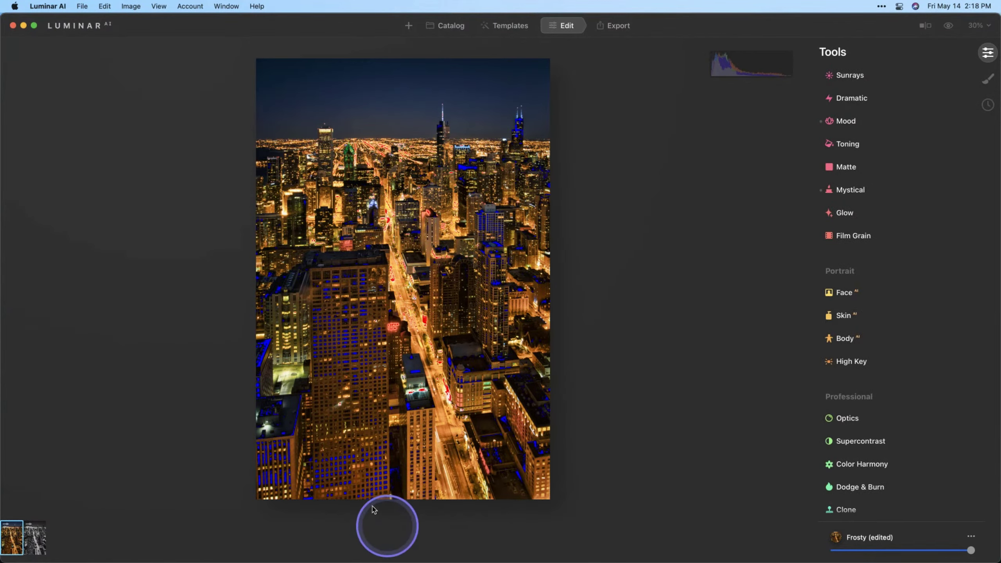
{"action": "key", "text": "j"}
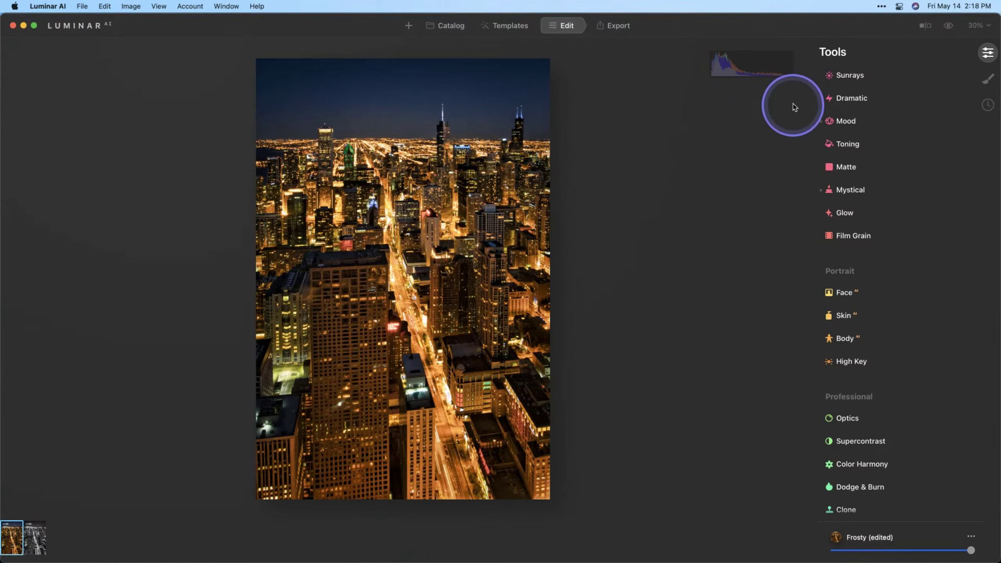
{"action": "key", "text": "j"}
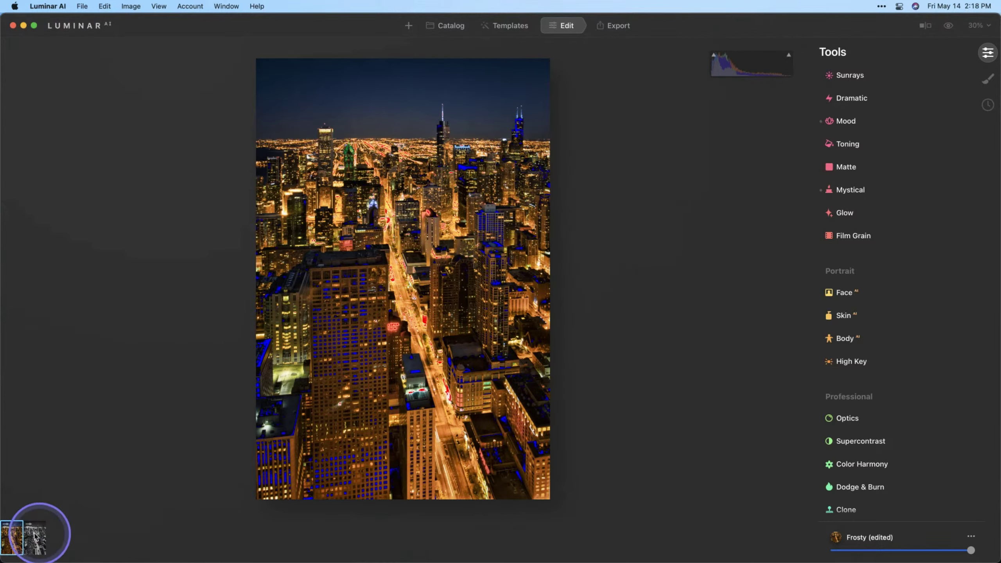
{"action": "left_click", "coordinate": [154, 5]}
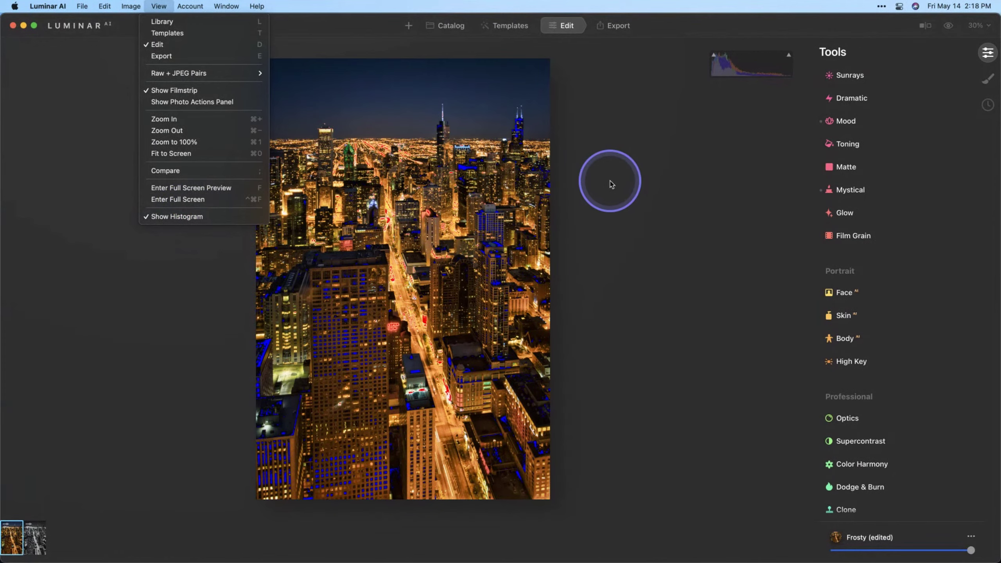
{"action": "left_click", "coordinate": [610, 181]}
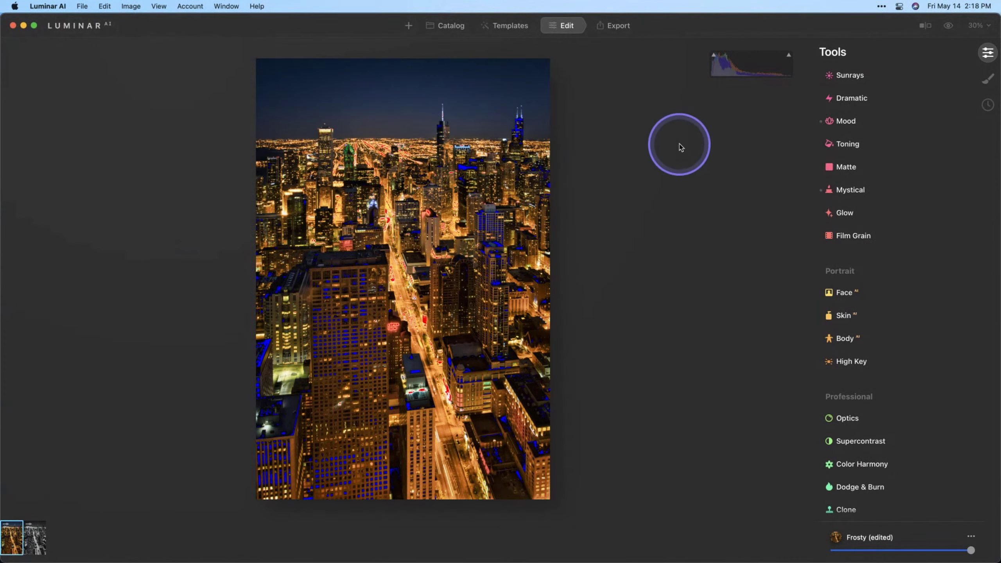
Hide the clipping indicators on the colour city photo and switch to the black-and-white one
{"action": "key", "text": "super+0"}
{"action": "key", "text": "j"}
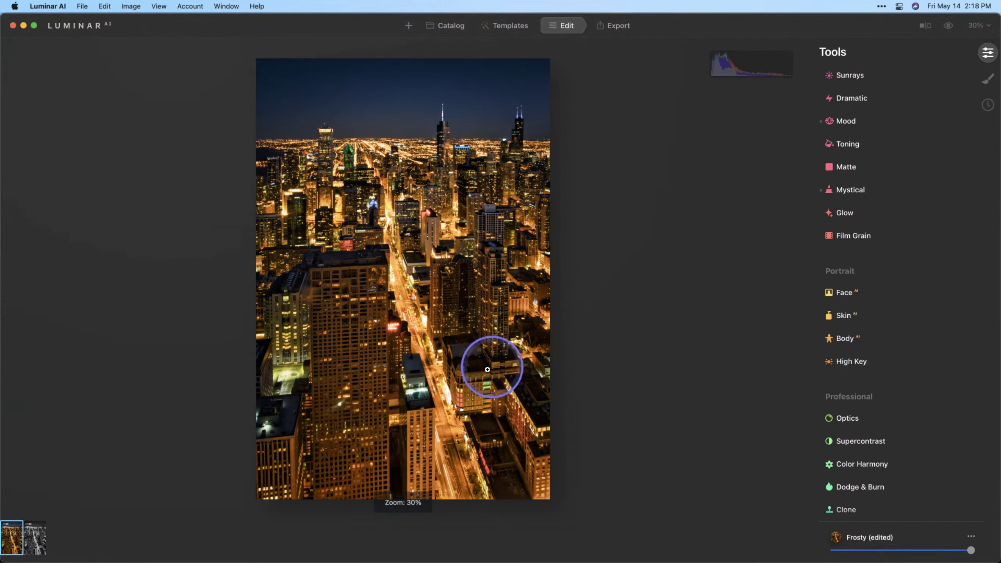
{"action": "left_click", "coordinate": [33, 547]}
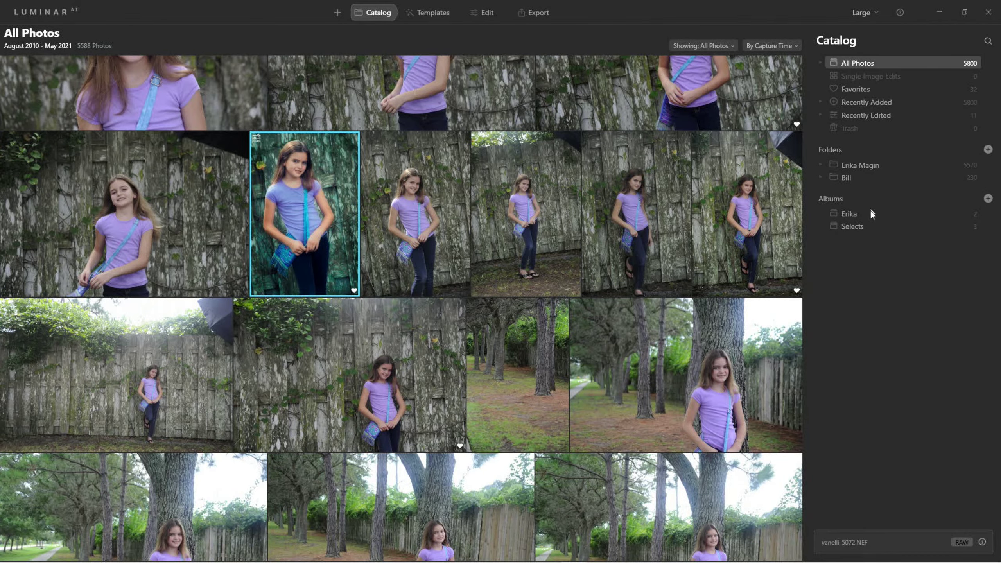
Open the album listed above Selects and view its two portraits full size, ending on the aviator portrait
{"action": "left_click", "coordinate": [854, 225]}
{"action": "left_click", "coordinate": [850, 214]}
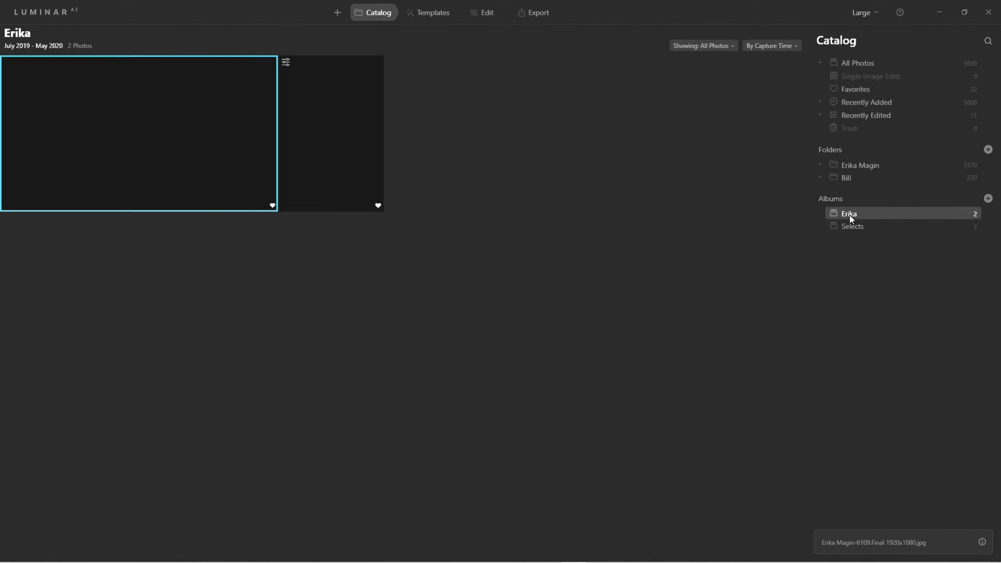
{"action": "double_click", "coordinate": [182, 136]}
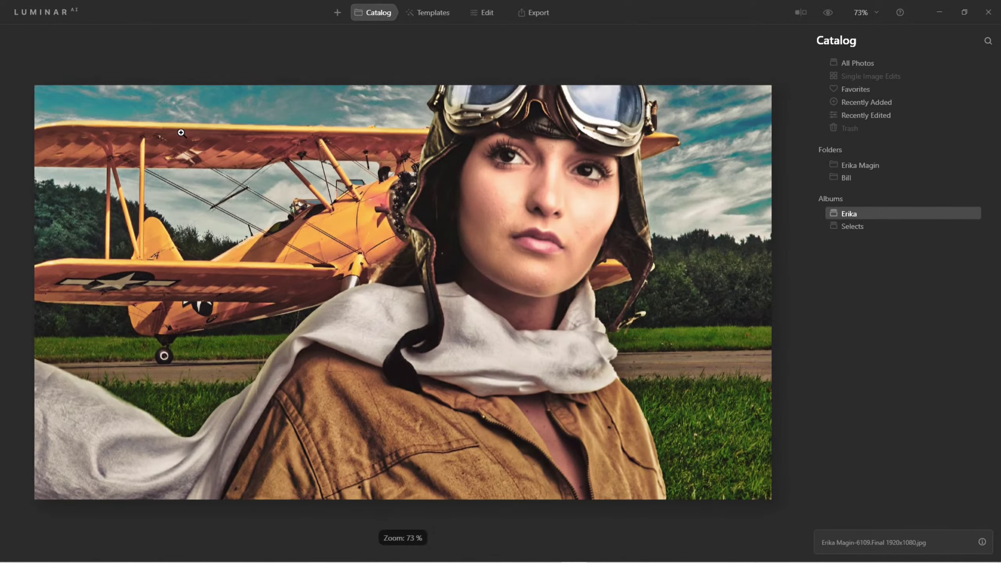
{"action": "key", "text": "Right"}
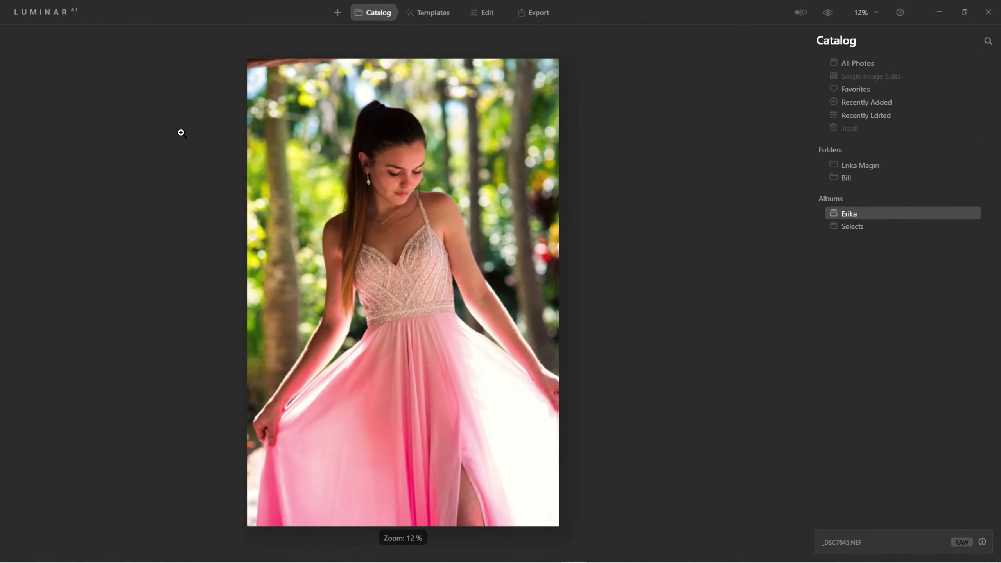
{"action": "key", "text": "Left"}
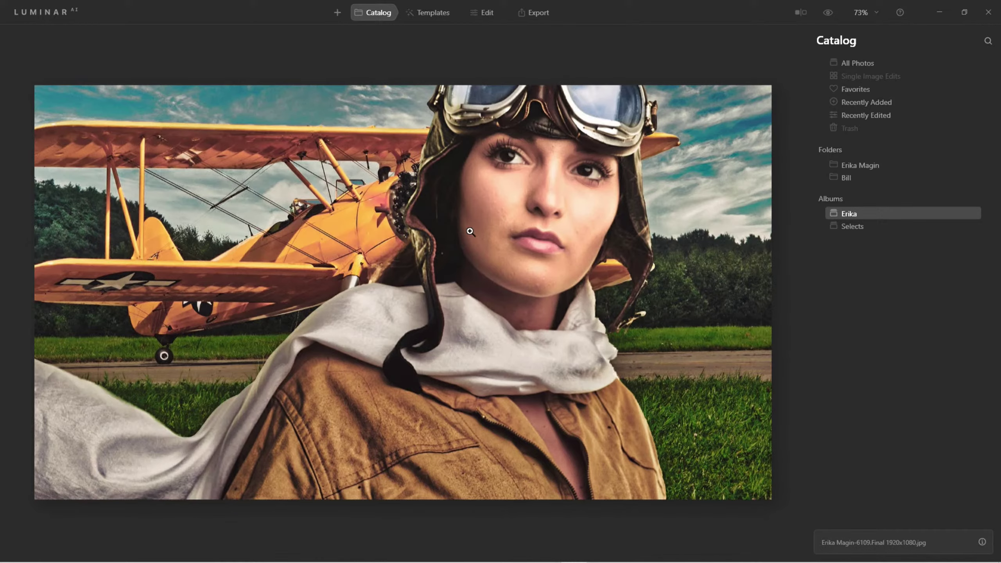
Compare the edited straw-hat portrait in the Selects album with its unedited original, and return to the album's thumbnails
{"action": "left_click", "coordinate": [851, 227]}
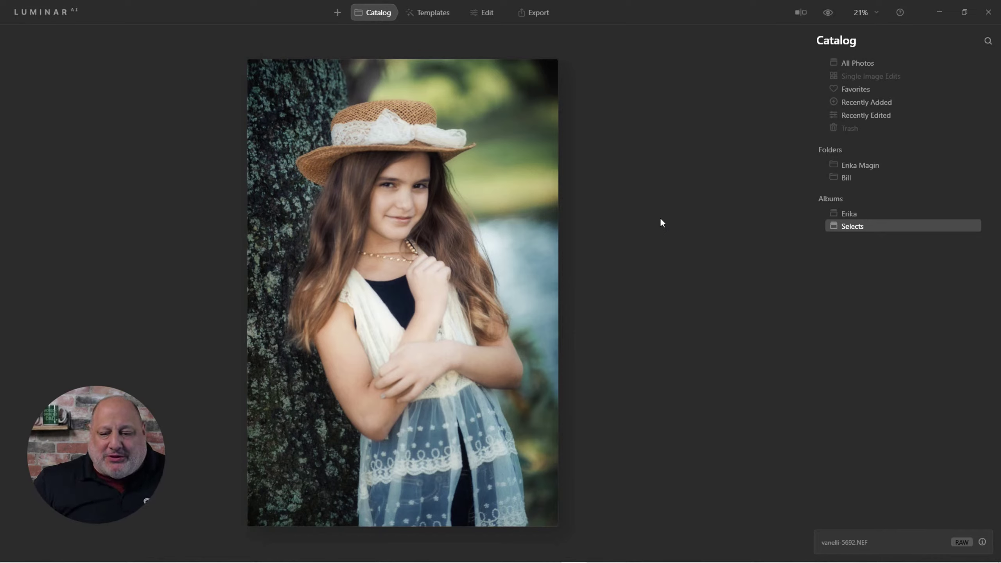
{"action": "left_click", "coordinate": [828, 15]}
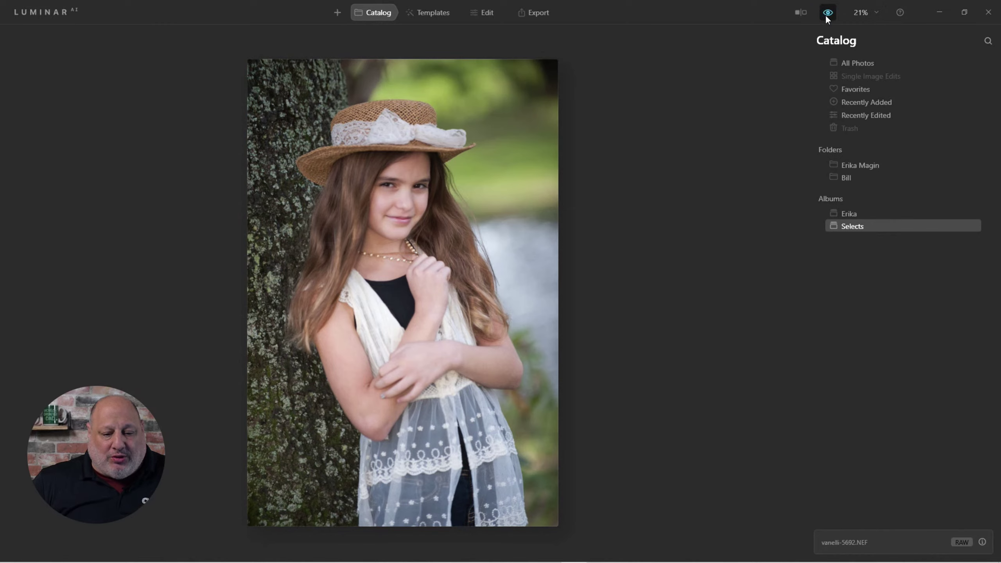
{"action": "left_click", "coordinate": [827, 15]}
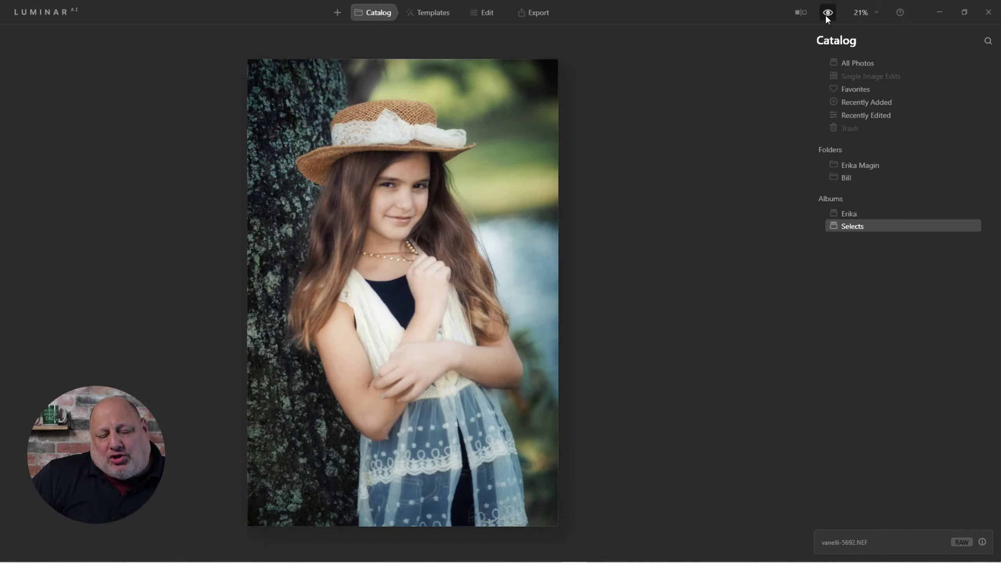
{"action": "left_click", "coordinate": [827, 15]}
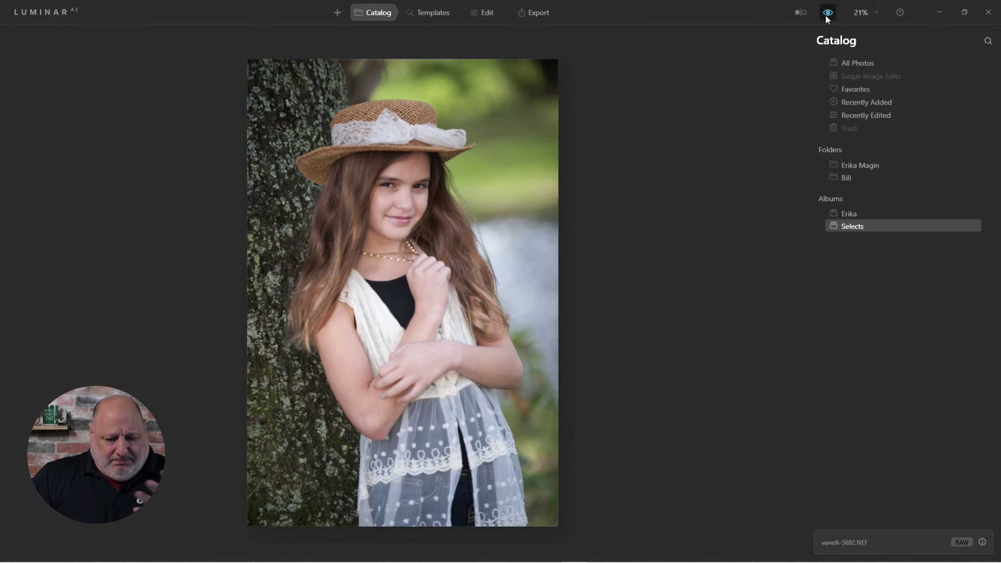
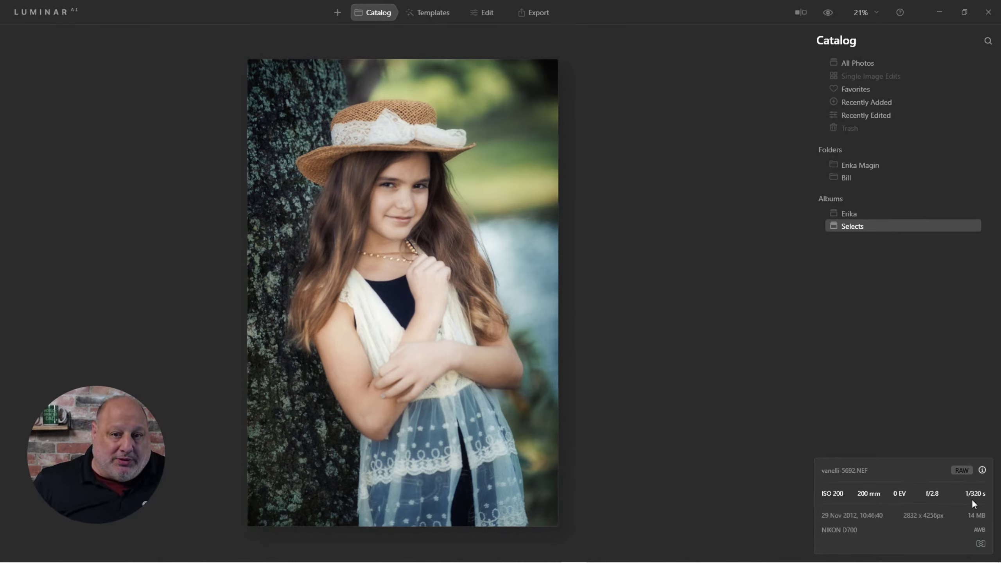
{"action": "key", "text": "ctrl+equal"}
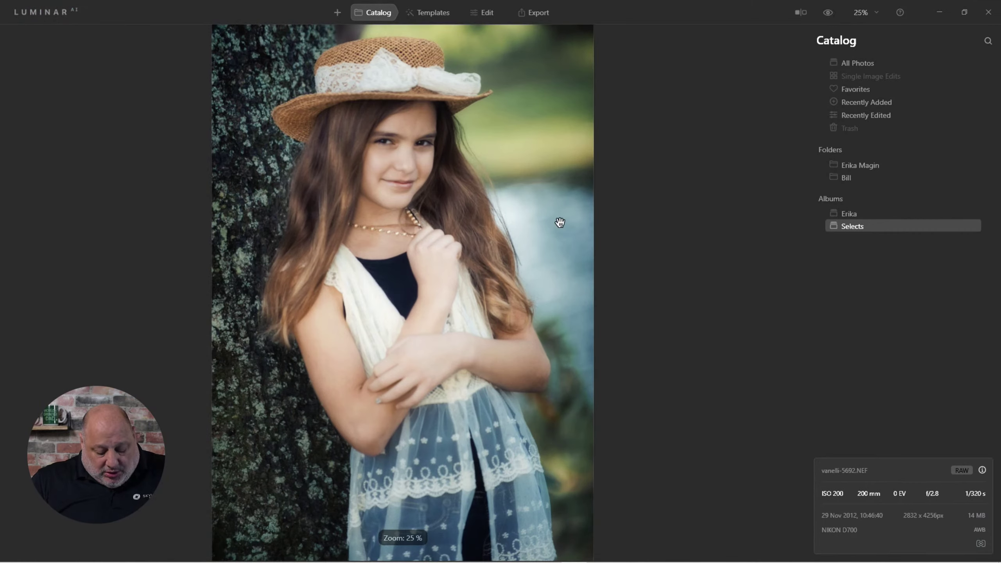
{"action": "double_click", "coordinate": [446, 223]}
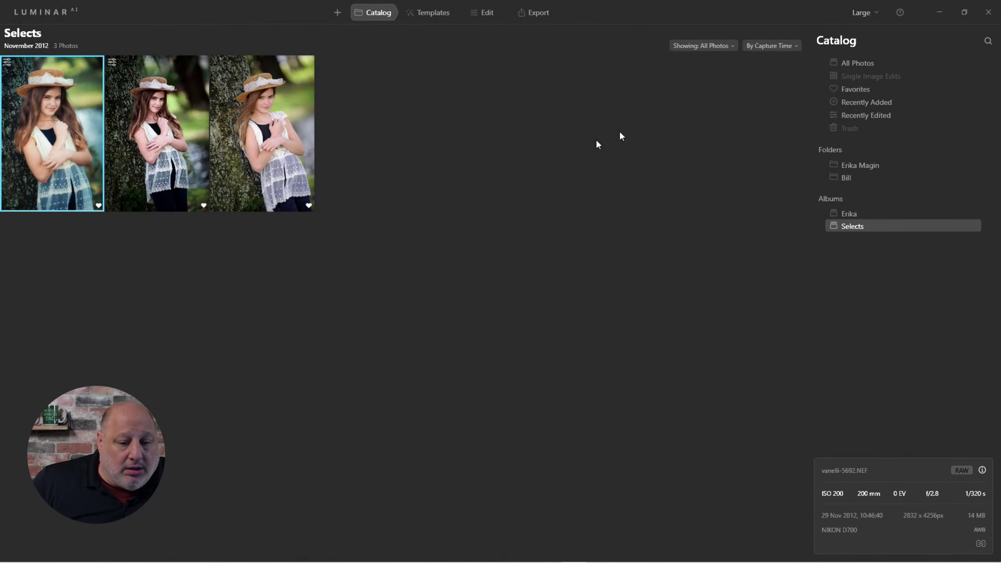
Filter the first catalog folder to Edited photos only, and open the black-and-white straw-hat portrait
{"action": "left_click", "coordinate": [853, 166]}
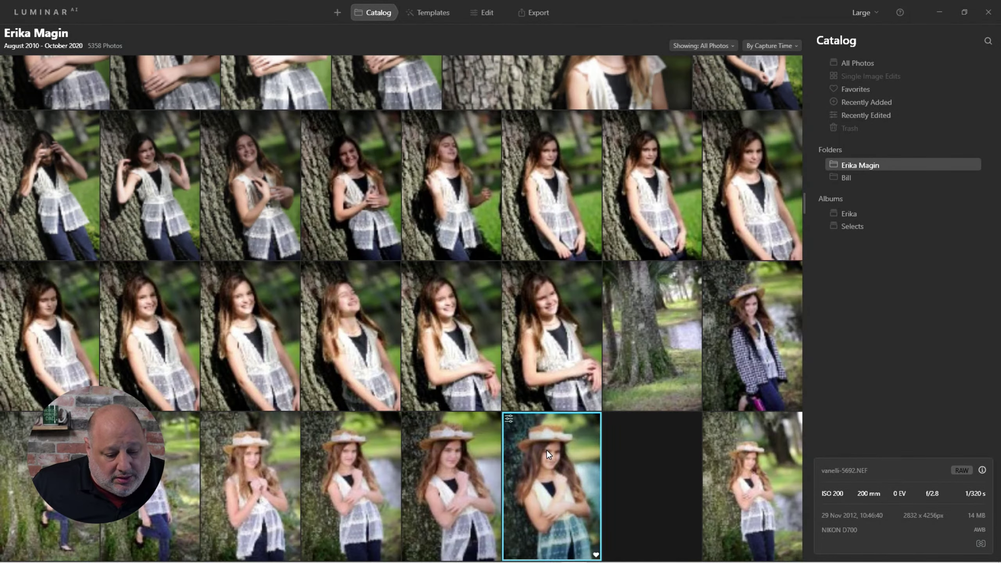
{"action": "scroll", "coordinate": [547, 451], "scroll_direction": "down", "scroll_amount": 3}
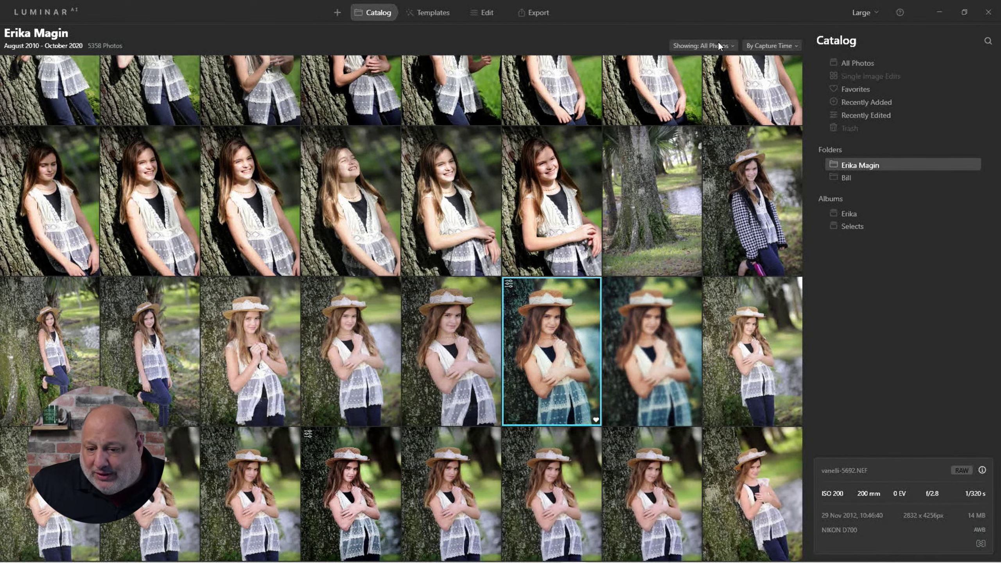
{"action": "left_click", "coordinate": [718, 41]}
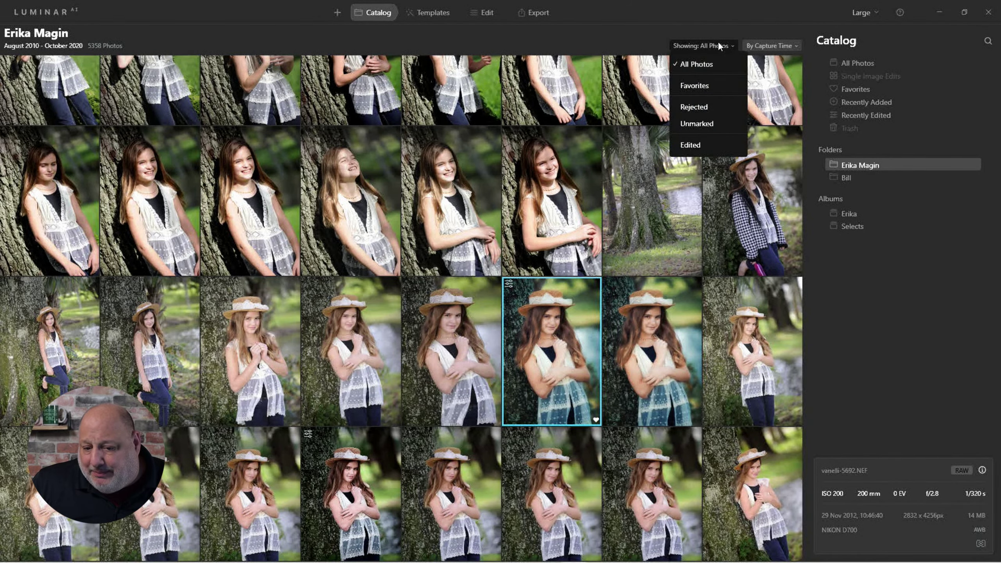
{"action": "left_click", "coordinate": [691, 145]}
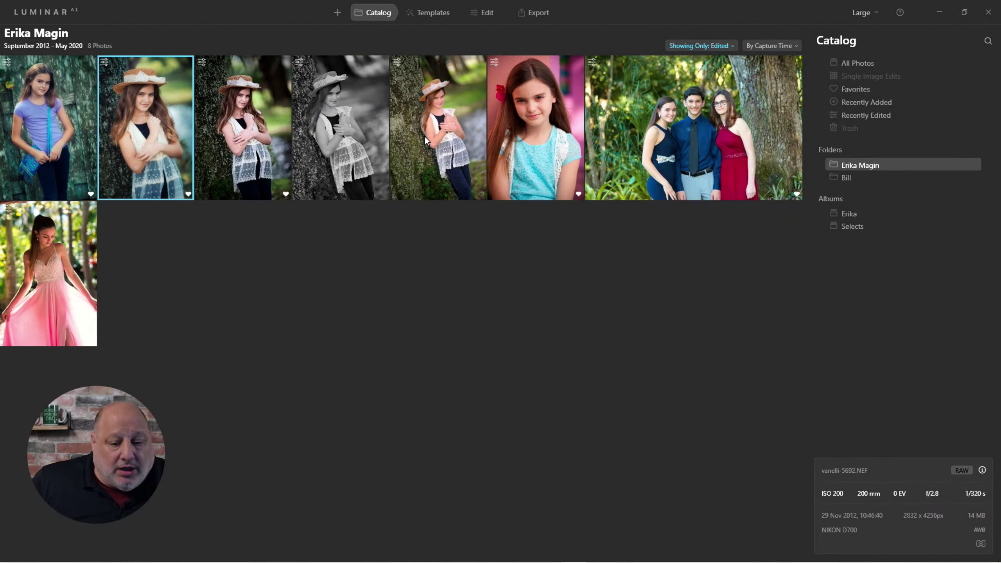
{"action": "double_click", "coordinate": [363, 100]}
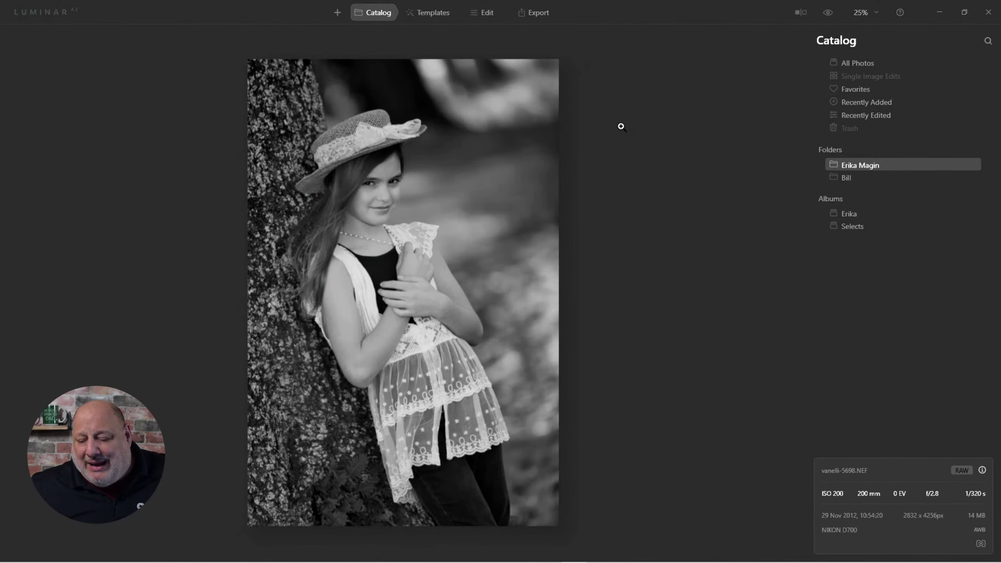
Start editing the black-and-white portrait and compare it with and without its Black & White conversion, leaving the conversion off
{"action": "left_click", "coordinate": [491, 16]}
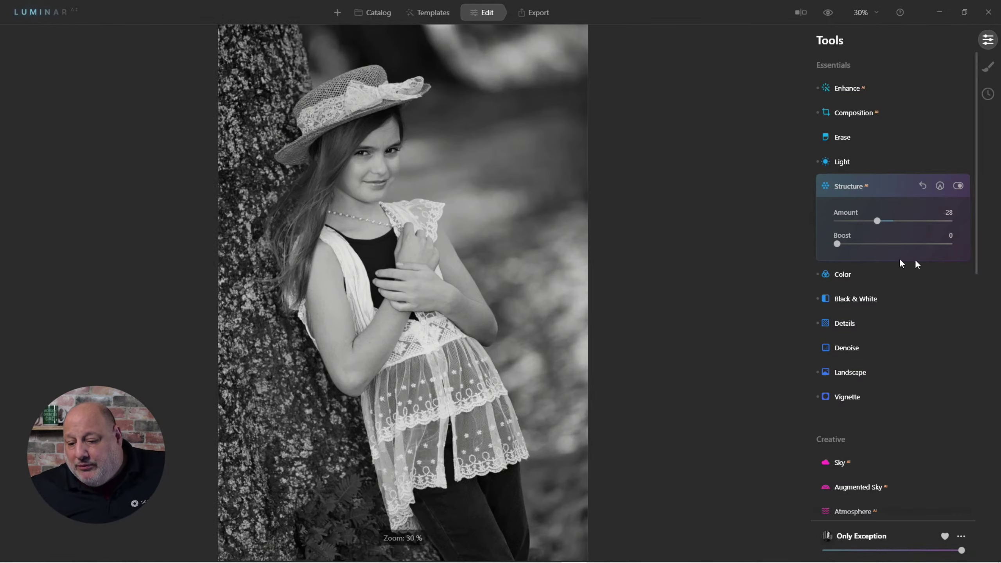
{"action": "left_click", "coordinate": [869, 298]}
{"action": "left_click", "coordinate": [959, 235]}
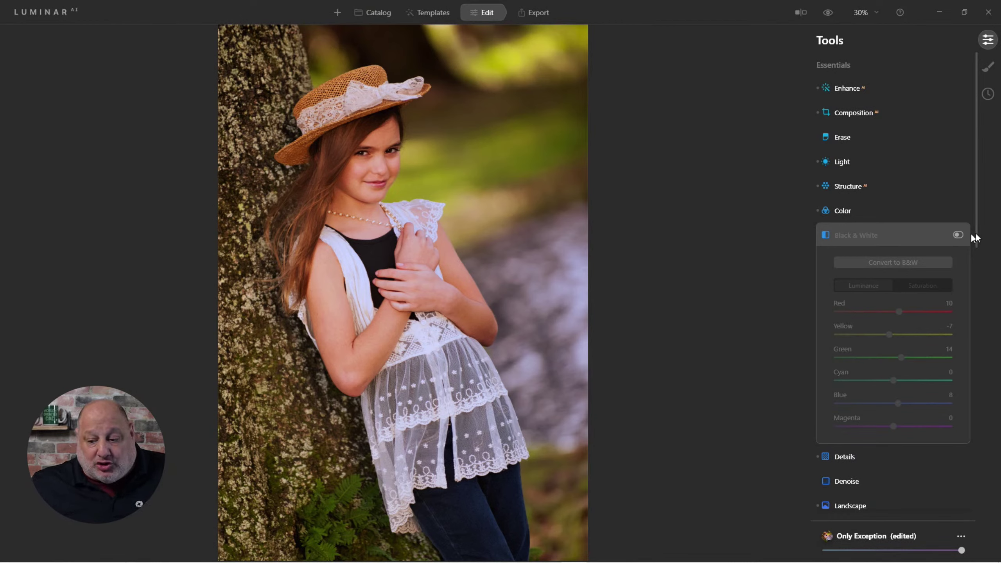
{"action": "left_click", "coordinate": [958, 235]}
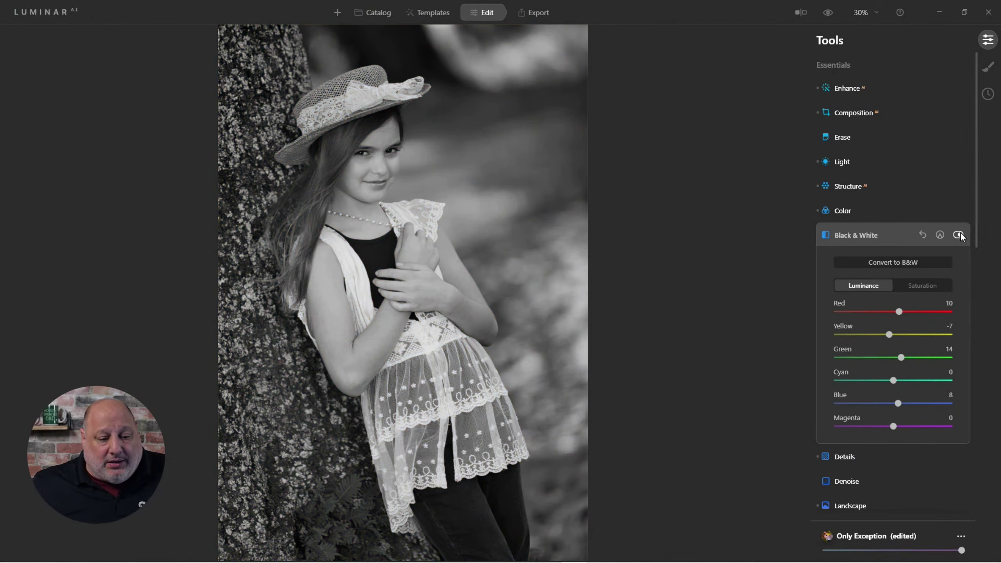
{"action": "left_click", "coordinate": [958, 235]}
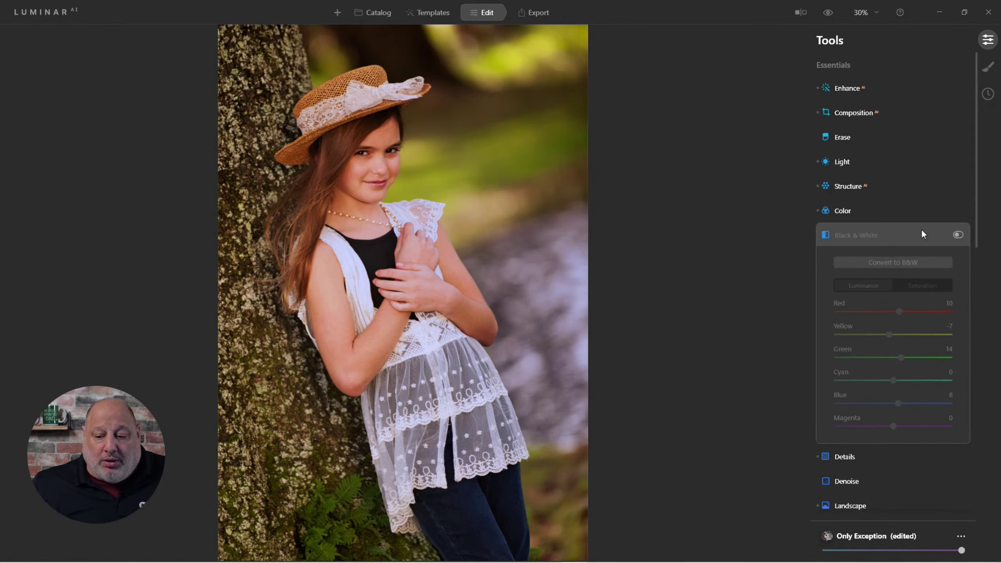
Mute the portrait's colours by setting Saturation to -25 and Vibrance to -60
{"action": "left_click", "coordinate": [843, 211]}
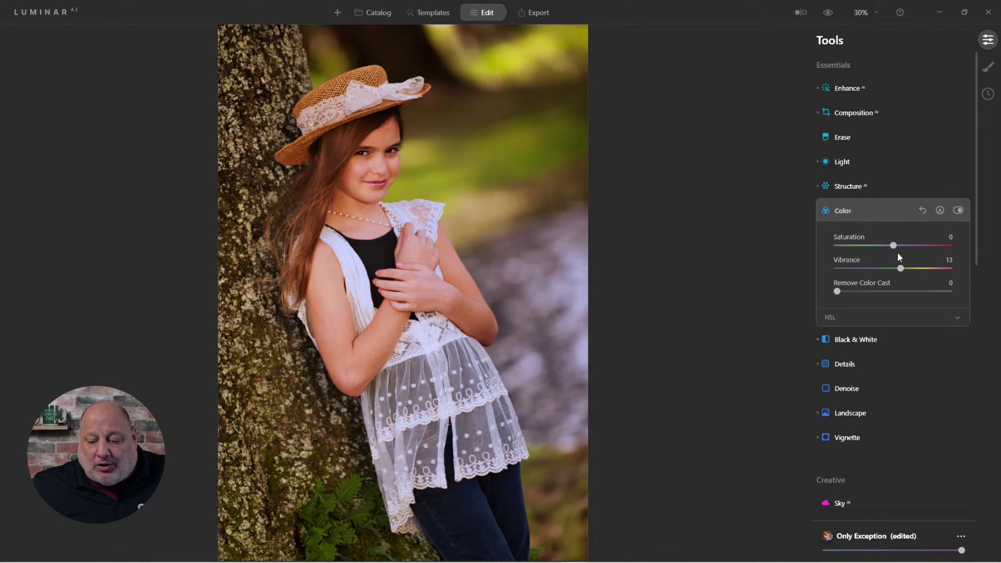
{"action": "left_click_drag", "start_coordinate": [900, 269], "coordinate": [879, 249]}
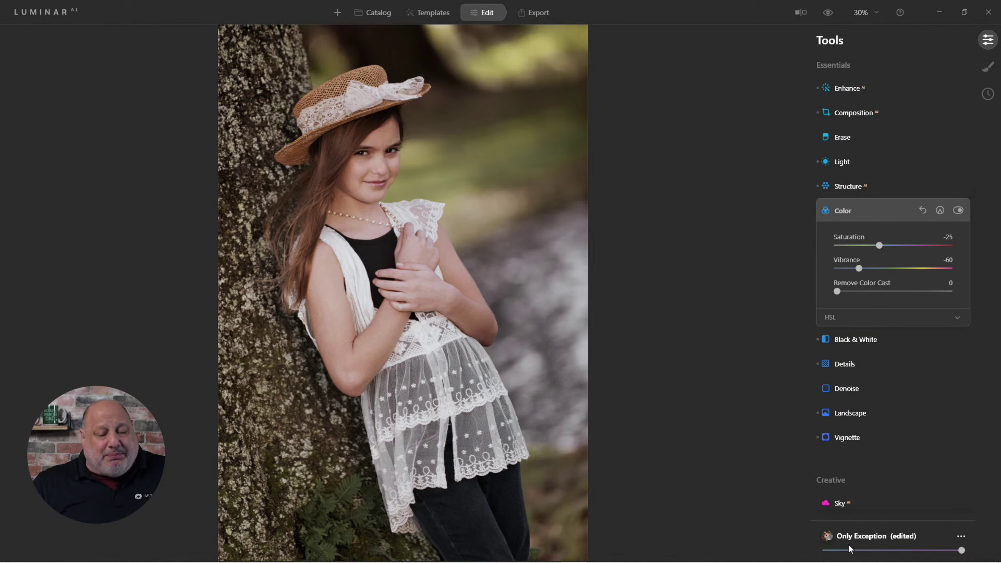
{"action": "left_click", "coordinate": [851, 209]}
Compare the muted portrait with and without the Black & White conversion, leaving the conversion on
{"action": "left_click", "coordinate": [844, 235]}
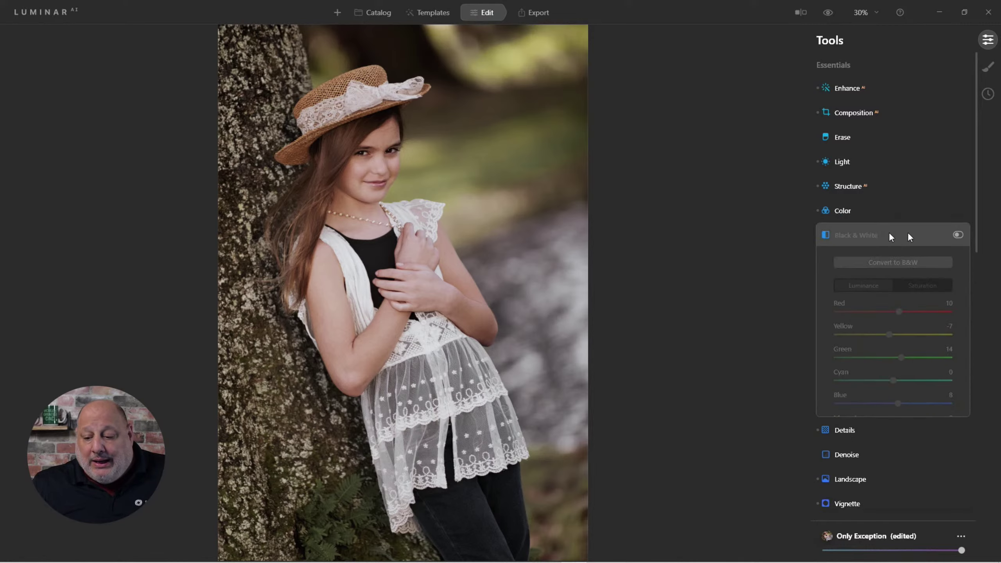
{"action": "left_click", "coordinate": [958, 235]}
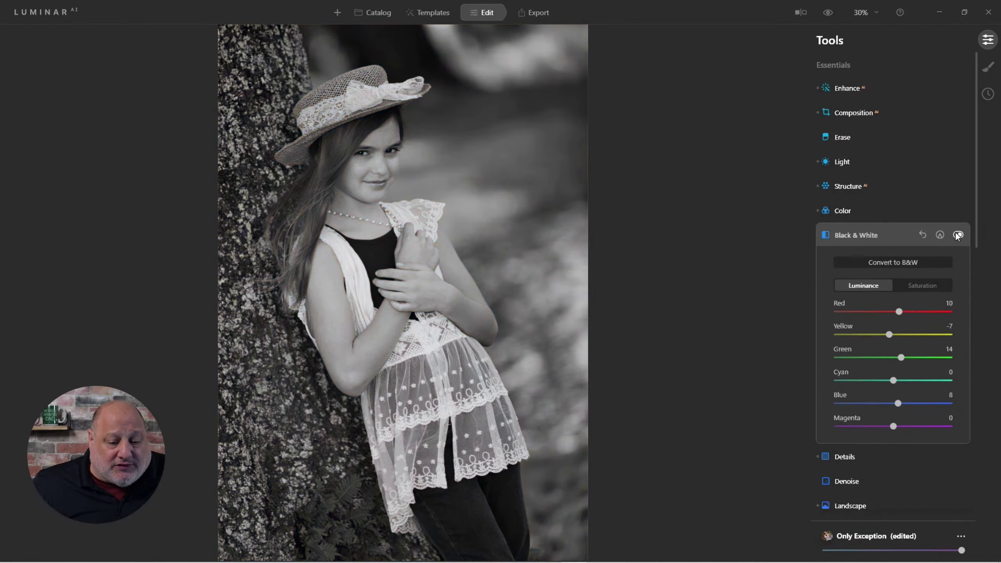
{"action": "left_click", "coordinate": [957, 235]}
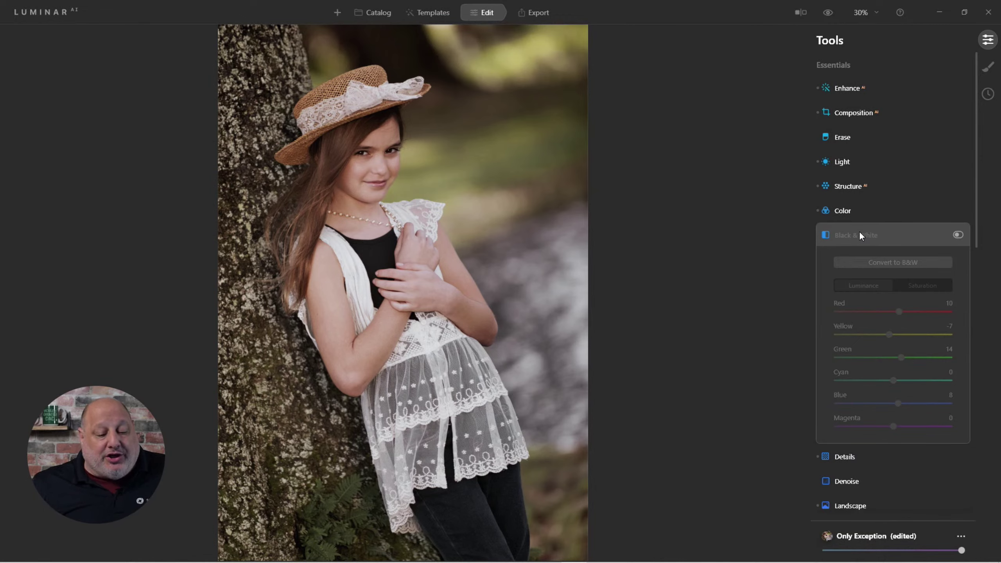
{"action": "left_click", "coordinate": [957, 235]}
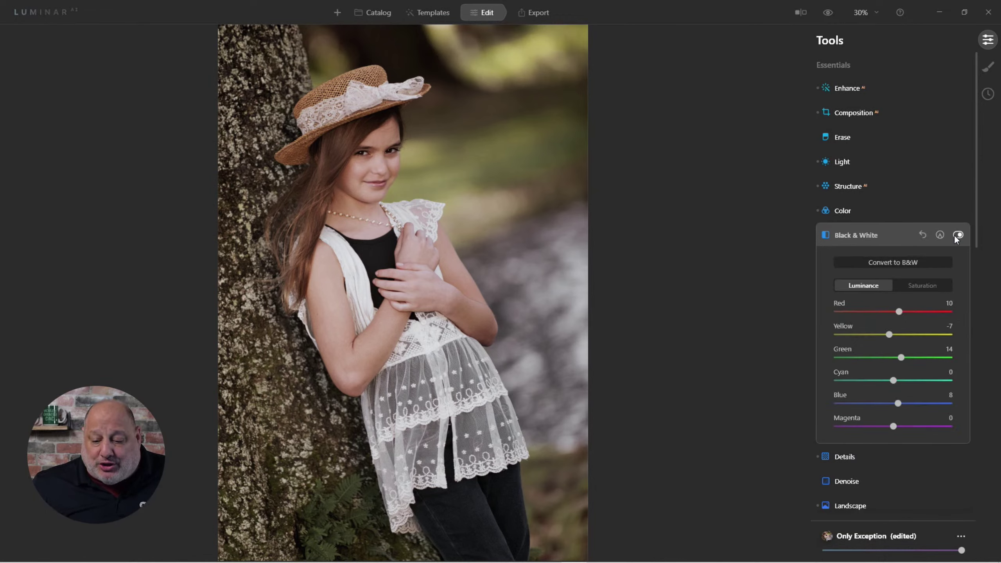
{"action": "left_click", "coordinate": [865, 234]}
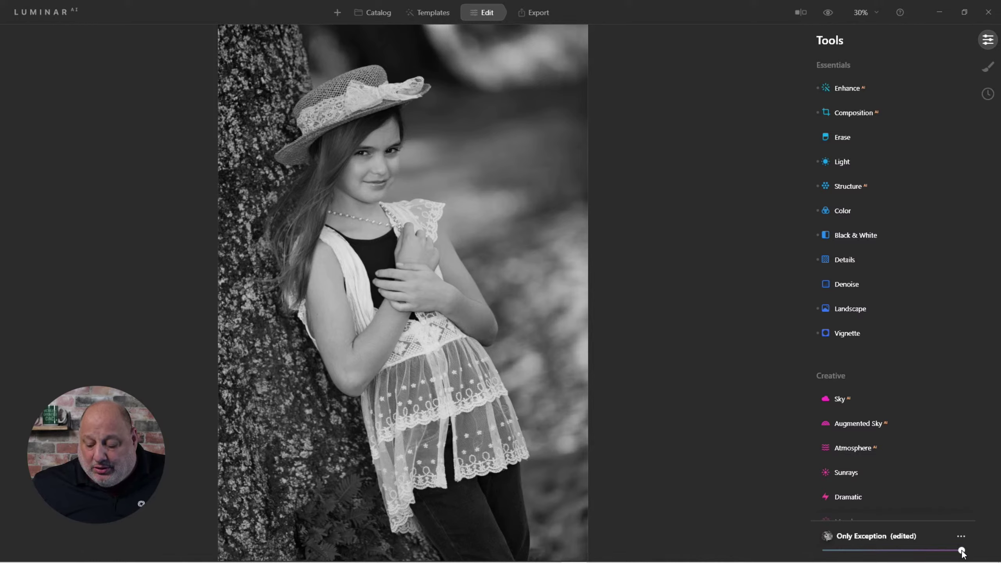
Preview the Only Exception template at zero and partial strength, and return it to full strength
{"action": "left_click_drag", "start_coordinate": [962, 553], "coordinate": [825, 549]}
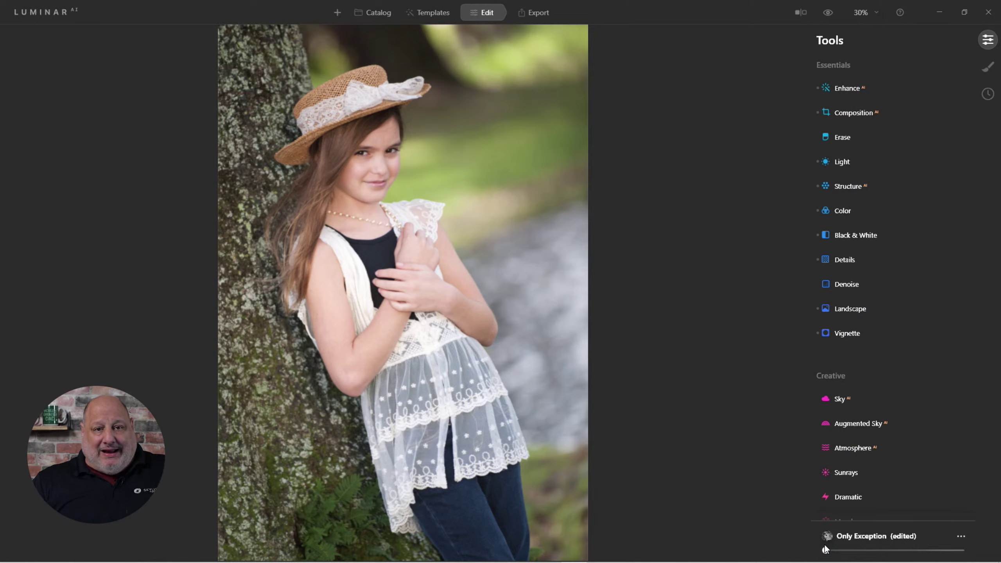
{"action": "left_click_drag", "start_coordinate": [824, 549], "coordinate": [916, 556]}
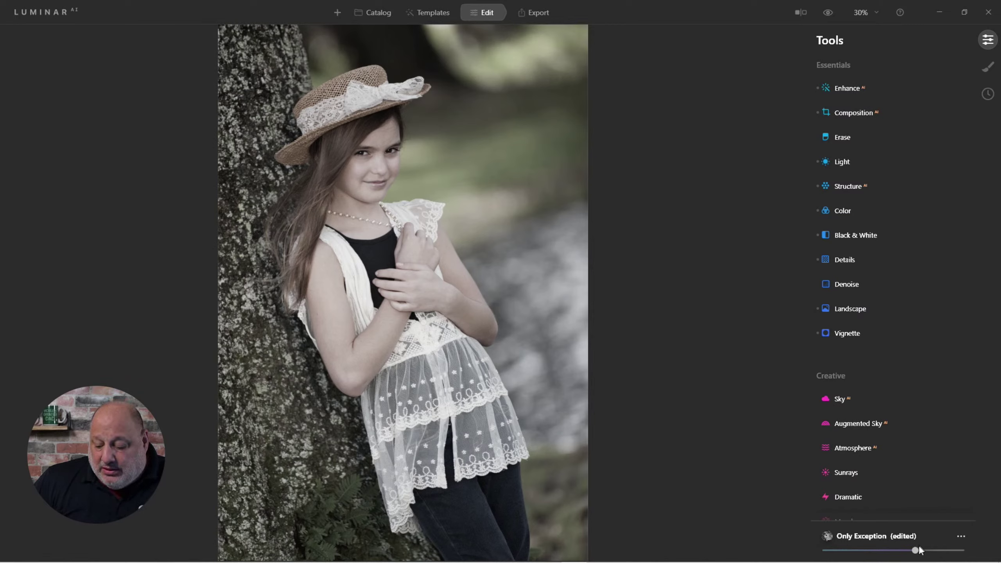
{"action": "left_click_drag", "start_coordinate": [916, 551], "coordinate": [973, 557]}
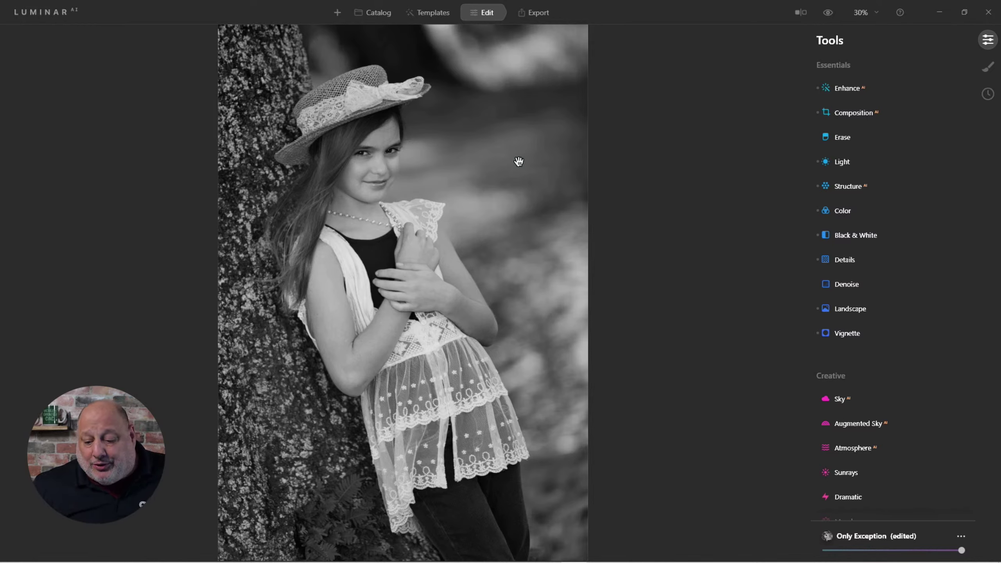
Add an Orton Effect glow to the black-and-white portrait with an Amount of about 33
{"action": "scroll", "coordinate": [908, 340], "scroll_direction": "down", "scroll_amount": 4}
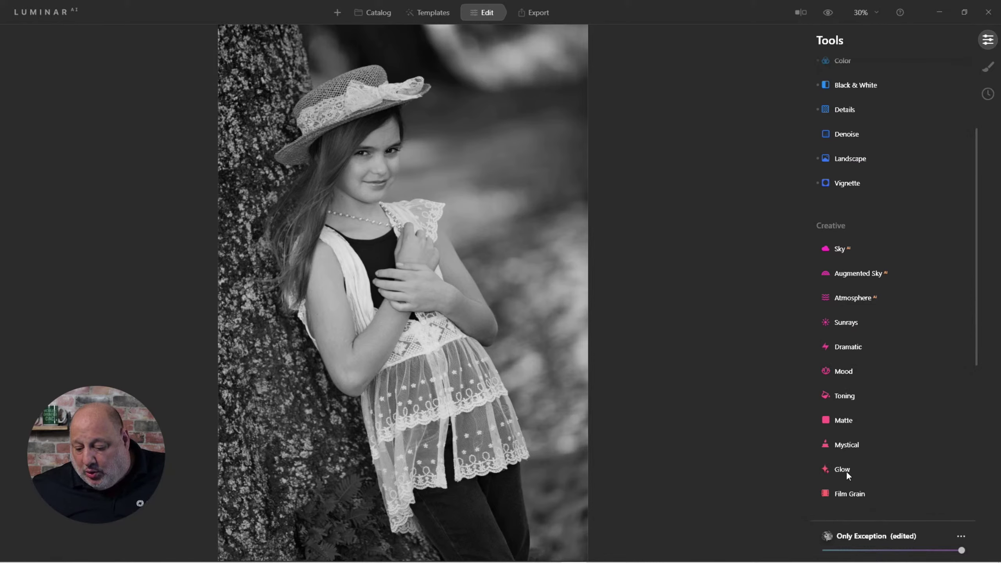
{"action": "left_click", "coordinate": [846, 470]}
{"action": "left_click", "coordinate": [853, 439]}
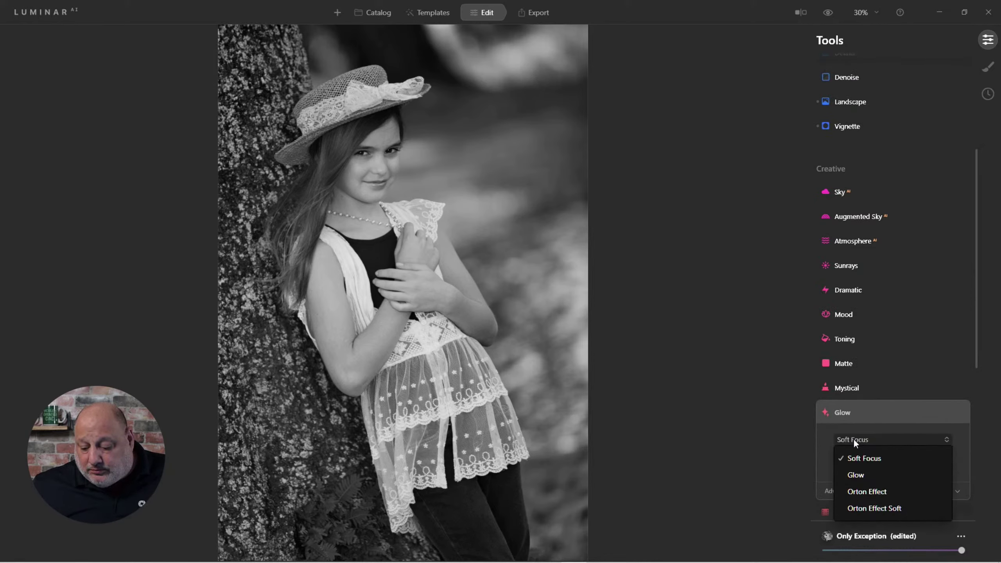
{"action": "left_click", "coordinate": [881, 493]}
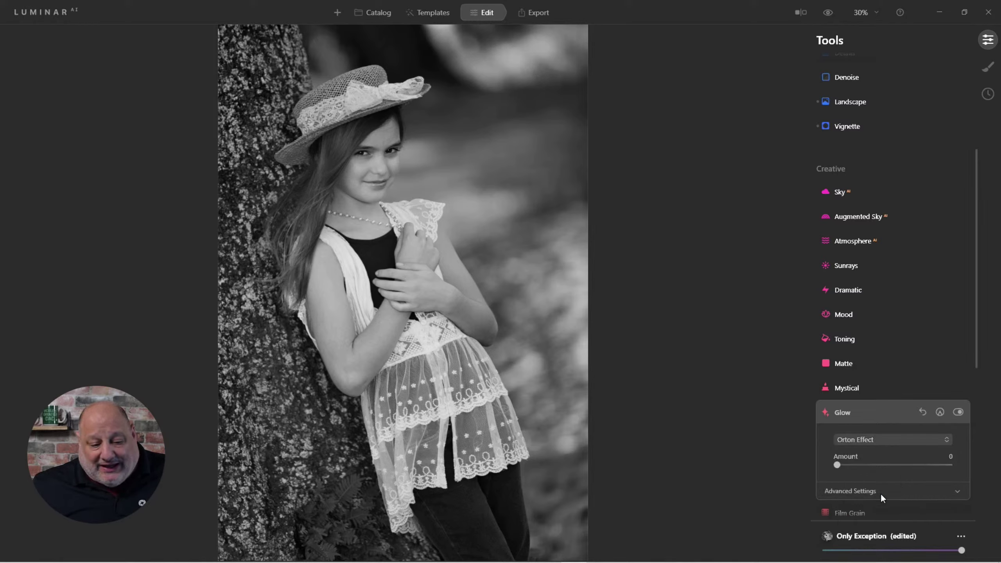
{"action": "left_click_drag", "start_coordinate": [836, 467], "coordinate": [875, 467]}
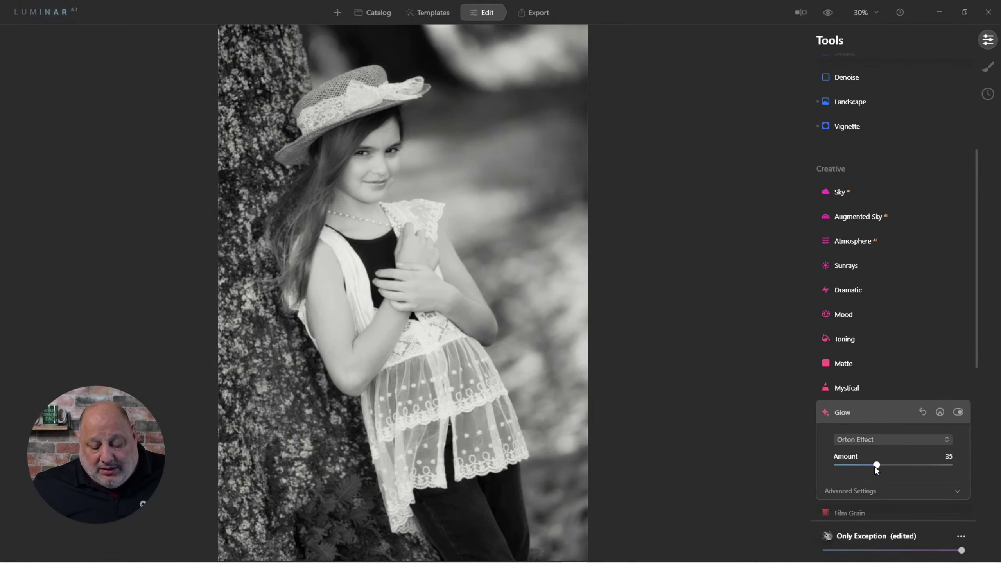
Refine the Orton Effect glow by setting its Amount to 41 and its advanced Brightness to -61
{"action": "left_click", "coordinate": [853, 489]}
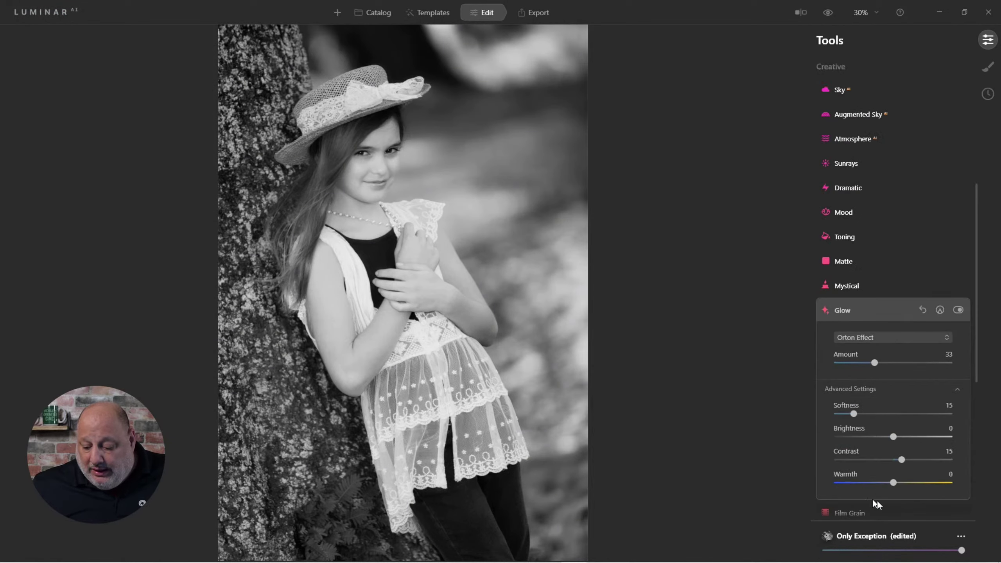
{"action": "left_click_drag", "start_coordinate": [889, 438], "coordinate": [864, 439]}
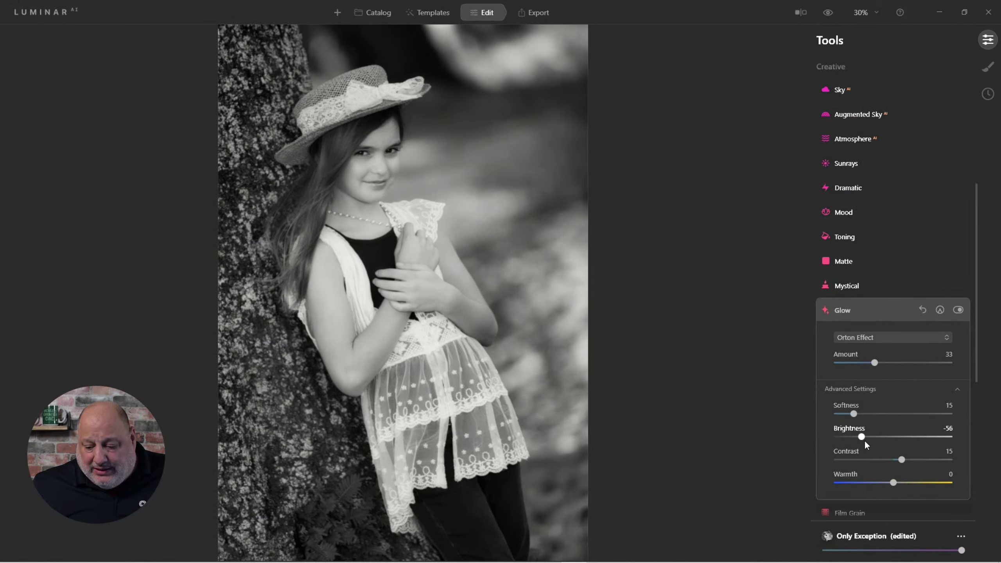
{"action": "left_click_drag", "start_coordinate": [869, 364], "coordinate": [880, 362]}
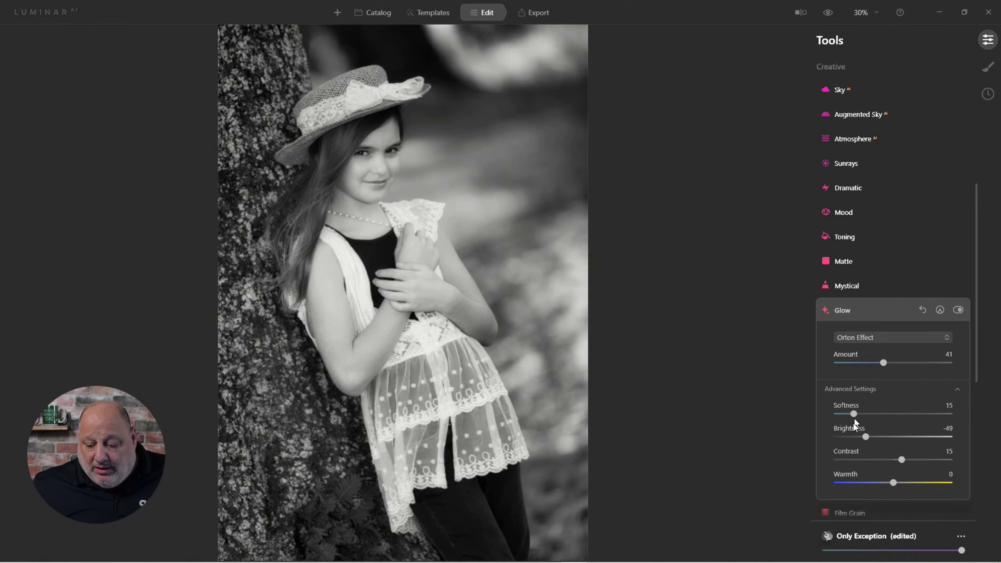
{"action": "left_click_drag", "start_coordinate": [867, 436], "coordinate": [863, 439]}
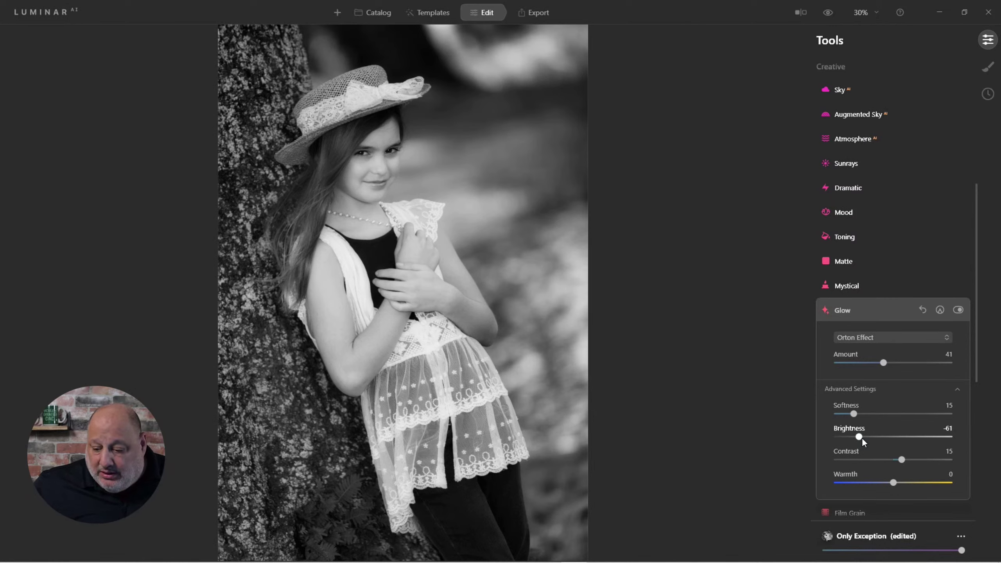
Compare the portrait with and without the Glow effect, leaving the effect on
{"action": "left_click", "coordinate": [961, 310]}
{"action": "left_click", "coordinate": [959, 310]}
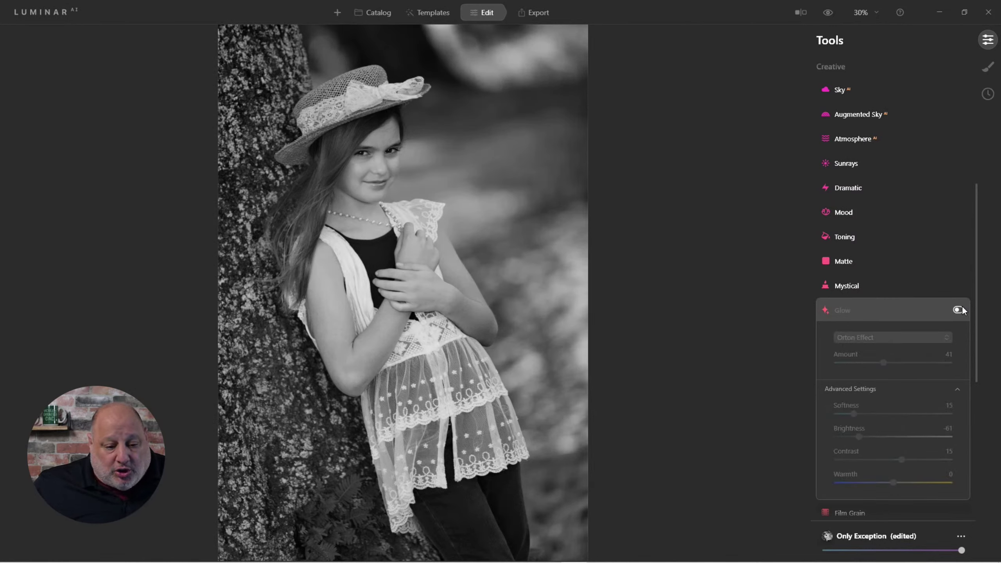
{"action": "left_click", "coordinate": [959, 310]}
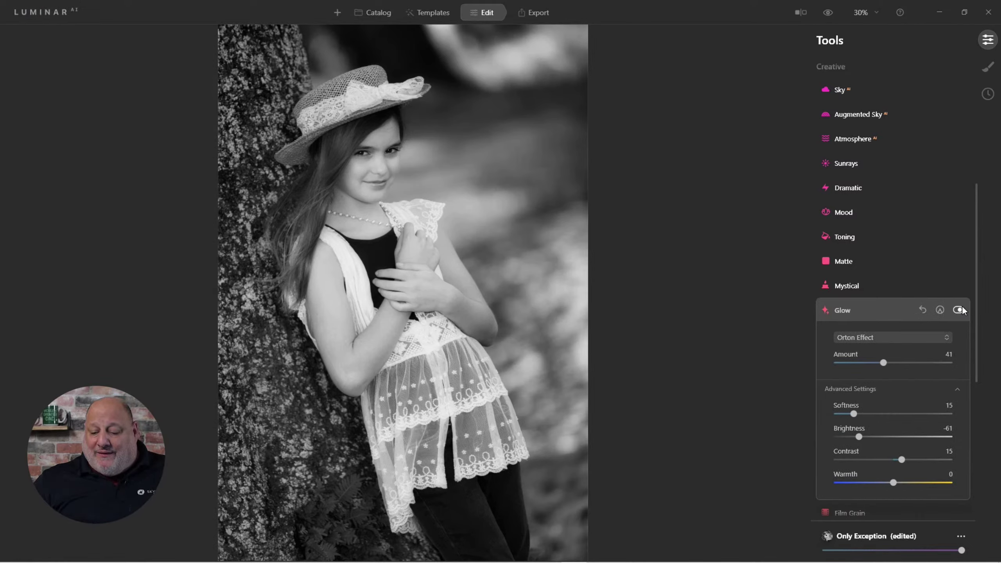
Set the Orton Effect Amount to 32 and compare the edited portrait with the original photo
{"action": "left_click_drag", "start_coordinate": [884, 362], "coordinate": [971, 365]}
{"action": "left_click_drag", "start_coordinate": [949, 366], "coordinate": [875, 377]}
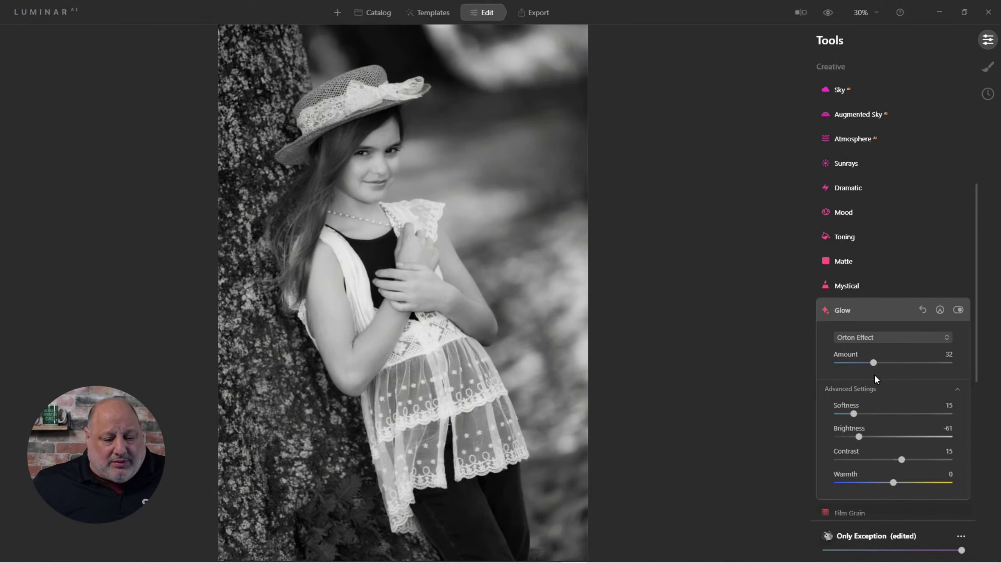
{"action": "left_click", "coordinate": [825, 15]}
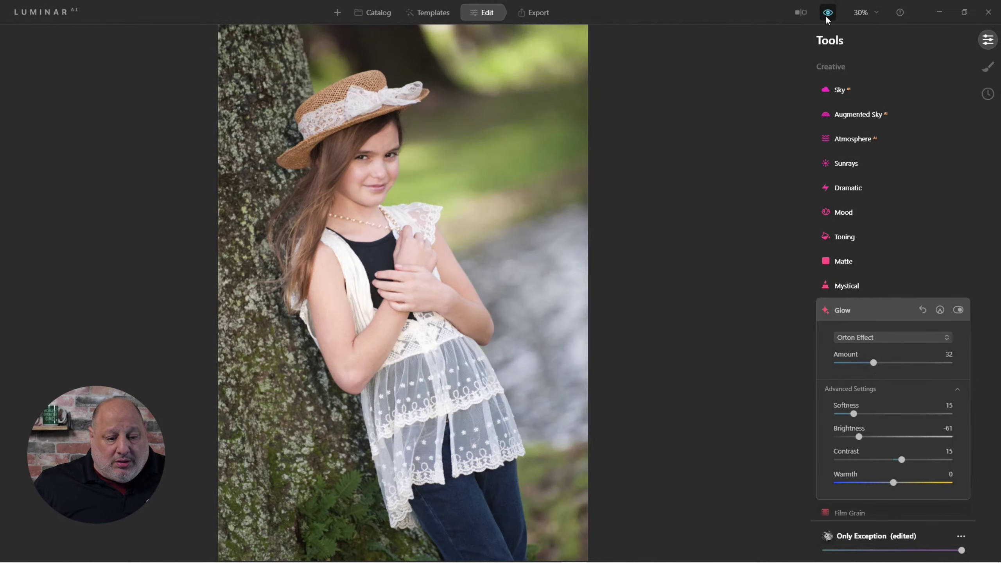
{"action": "left_click", "coordinate": [826, 13]}
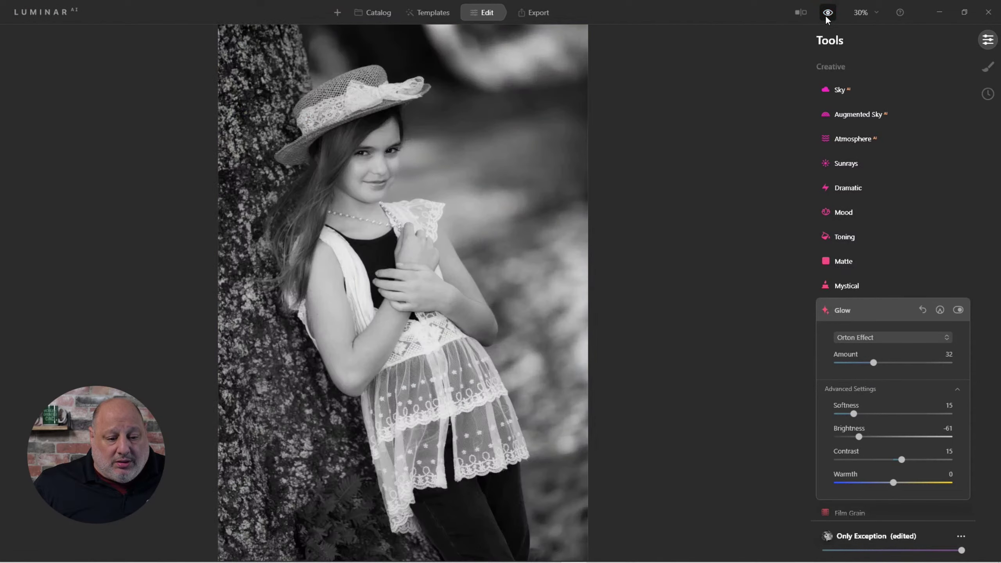
Begin exporting the portrait to disk and append 0 to the suggested file name
{"action": "left_click", "coordinate": [541, 18]}
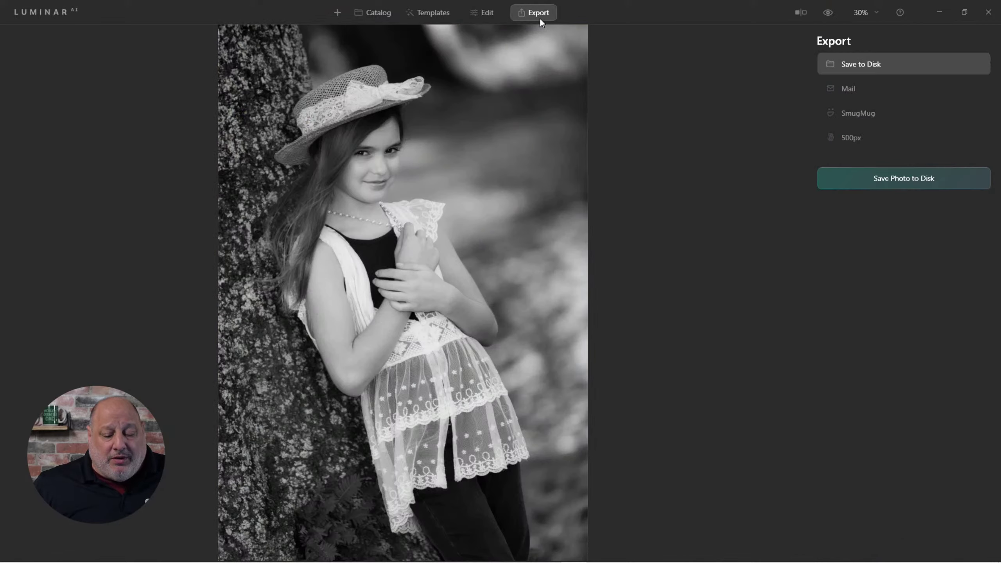
{"action": "left_click", "coordinate": [904, 185]}
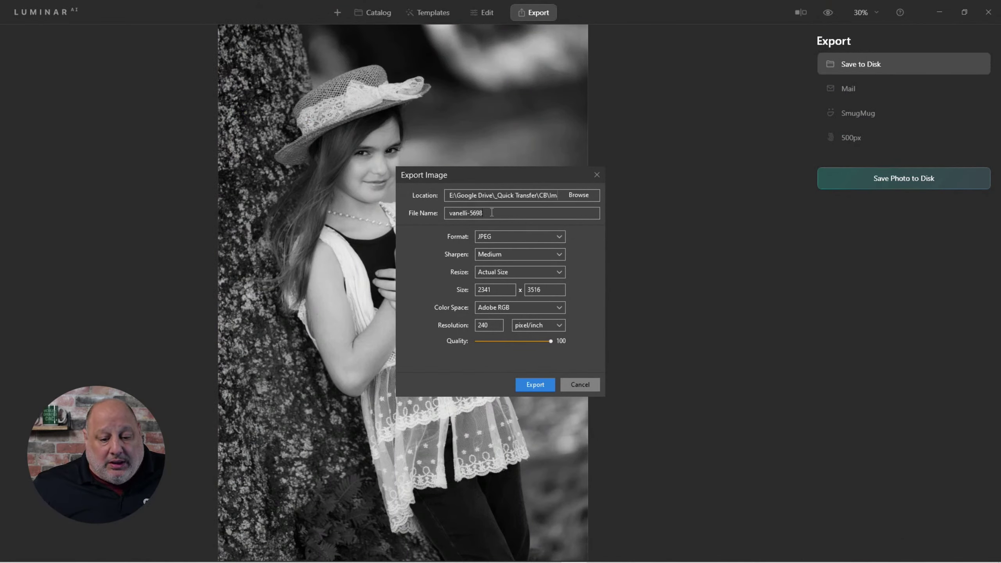
{"action": "type", "text": "0"}
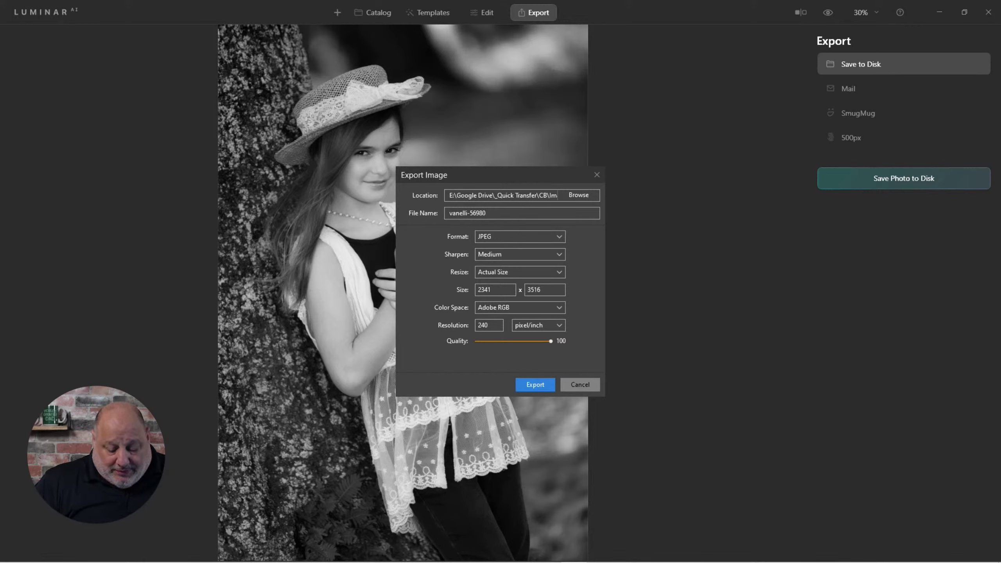